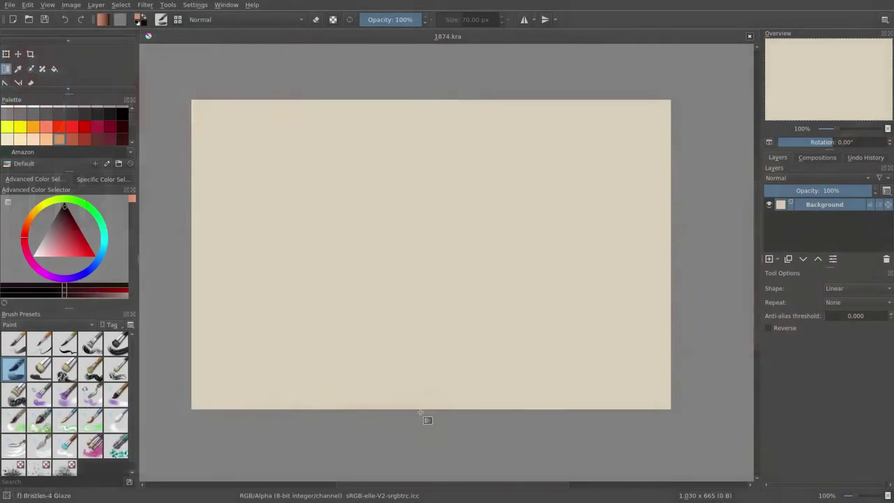
Drag a linear gradient up the canvas: dark brown at the top, salmon at the bottom
left_click_drag(421, 413, 420, 92)
Return to the freehand brush, set it to about 32 px, and choose a greyish sketch colour
left_click(110, 124)
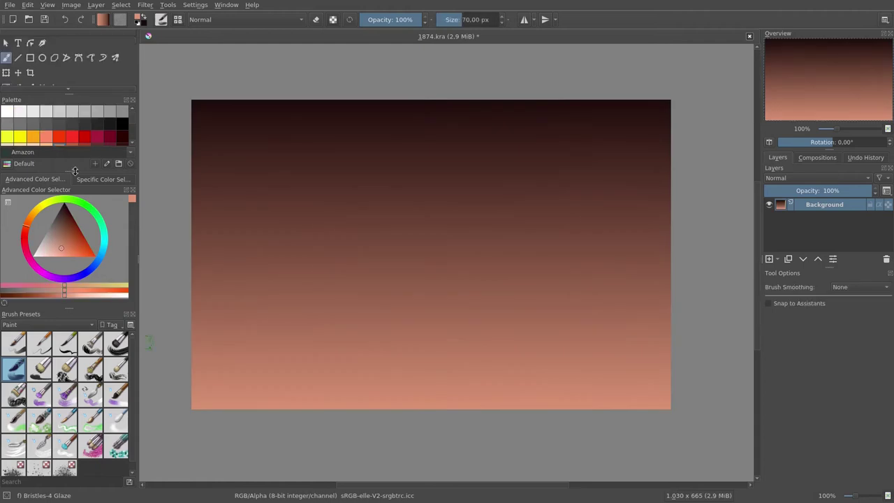
key("b")
left_click_drag(276, 119, 379, 135)
left_click(199, 122, "ctrl")
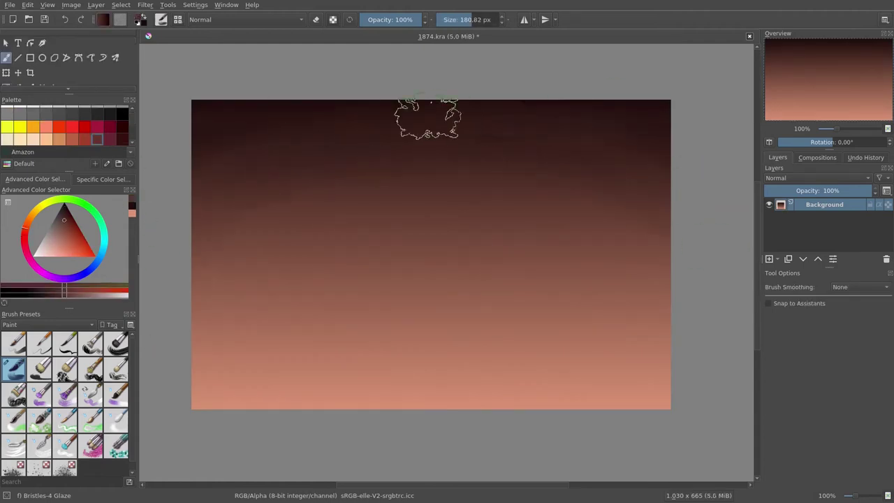
key("bracketleft")
key("bracketleft")
key("bracketleft")
left_click(57, 234)
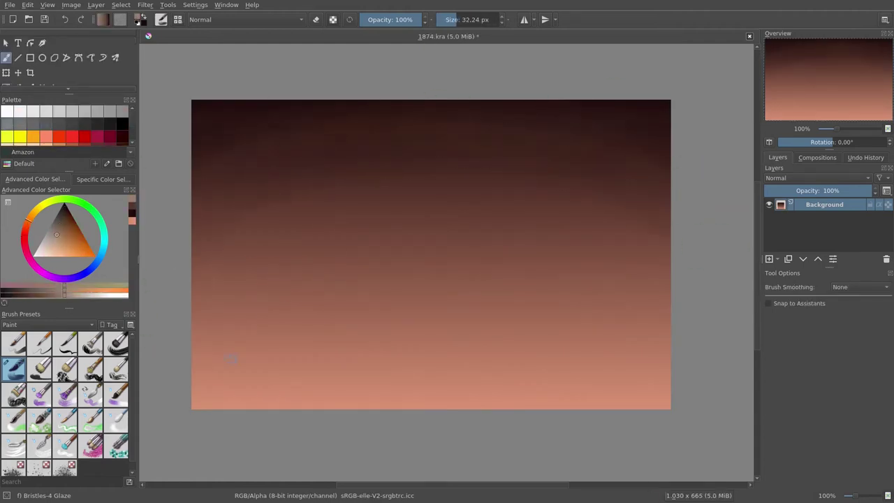
left_click(287, 345, "ctrl")
Sketch the dog's gesture lines: front leg and chest, raised back, hind leg and belly
left_click_drag(237, 357, 349, 317)
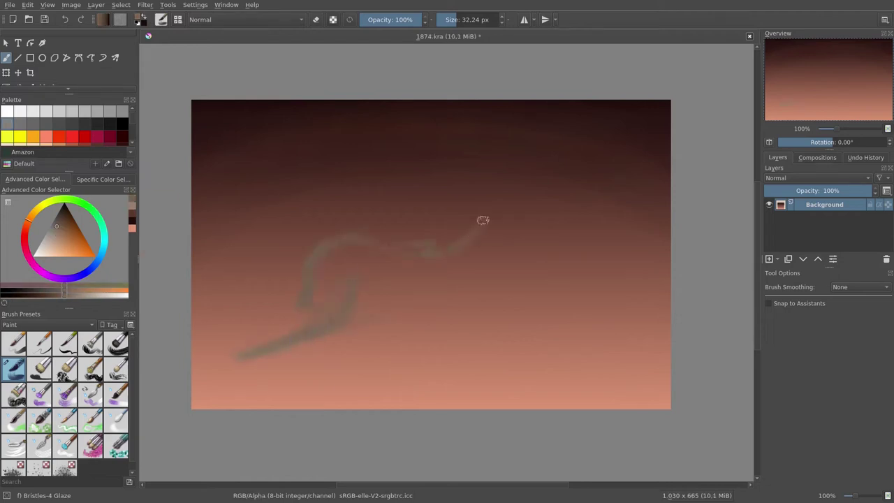
left_click_drag(483, 220, 534, 360)
left_click_drag(520, 237, 558, 307)
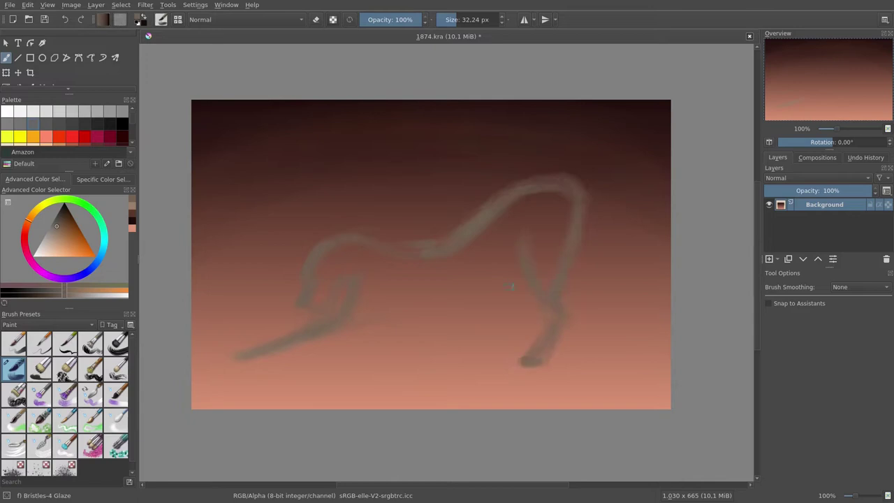
left_click_drag(510, 284, 447, 320)
left_click(237, 353, "ctrl")
left_click_drag(238, 356, 370, 321)
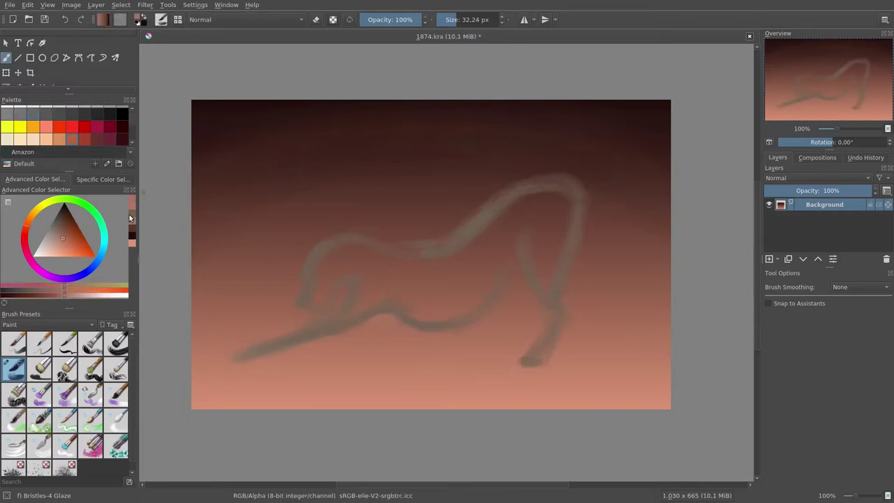
Fill the dog's body and legs with wide greyish-brown strokes, lightening the back and hindquarters
left_click(432, 334, "ctrl")
left_click_drag(531, 363, 527, 231)
mouse_move(551, 202)
left_mouse_down()
mouse_move(335, 241)
mouse_move(485, 238)
mouse_move(409, 289)
mouse_move(304, 310)
left_mouse_up()
mouse_move(331, 242)
left_mouse_down()
mouse_move(524, 176)
mouse_move(558, 185)
left_mouse_up()
left_click(516, 342, "ctrl")
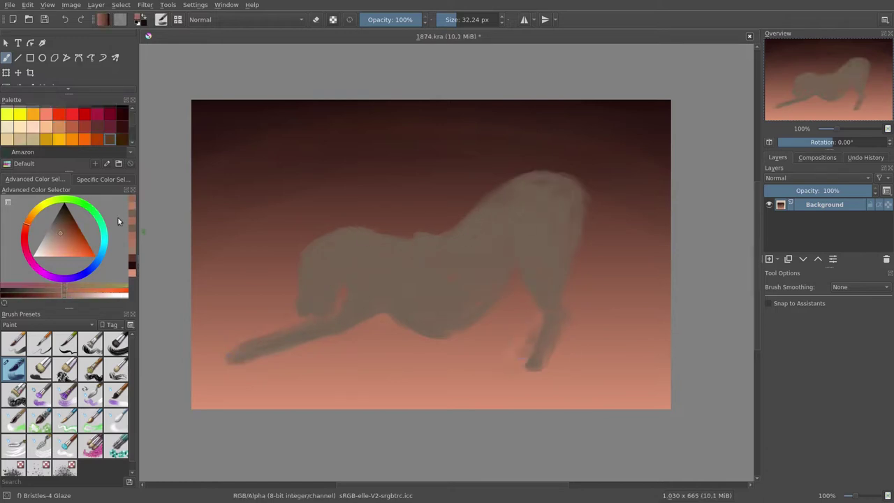
Choose a dark red and paint a curved tail rising from the rump
left_click(402, 303, "ctrl")
left_click(553, 262, "ctrl")
left_click(571, 315, "ctrl")
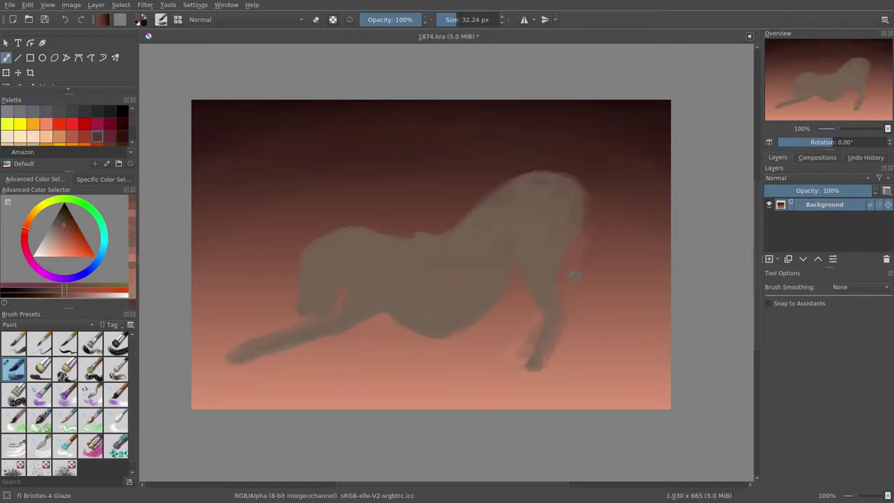
left_click(555, 208, "ctrl")
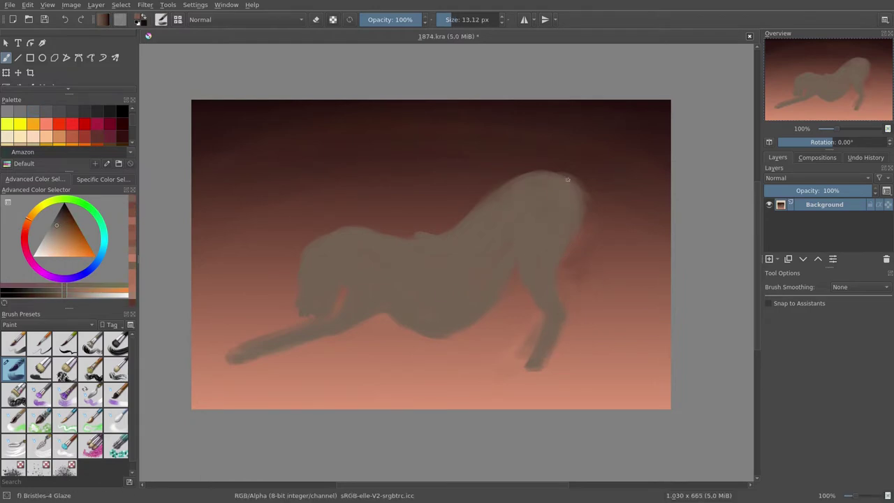
left_click_drag(571, 185, 658, 113)
Refine the tail with the view mirrored, then shrink the brush to 17 px and sample body greys
key("bracketright")
key("m")
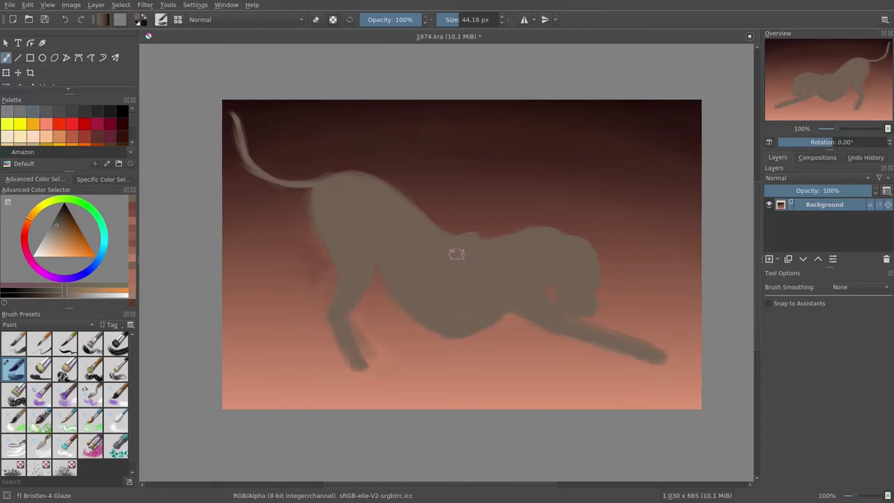
key("m")
key("bracketleft")
key("bracketleft")
key("bracketleft")
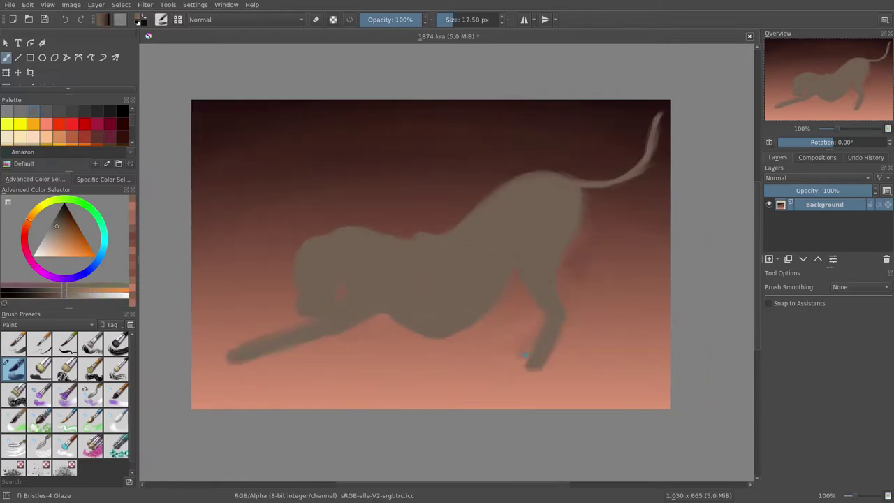
left_click(312, 268, "ctrl")
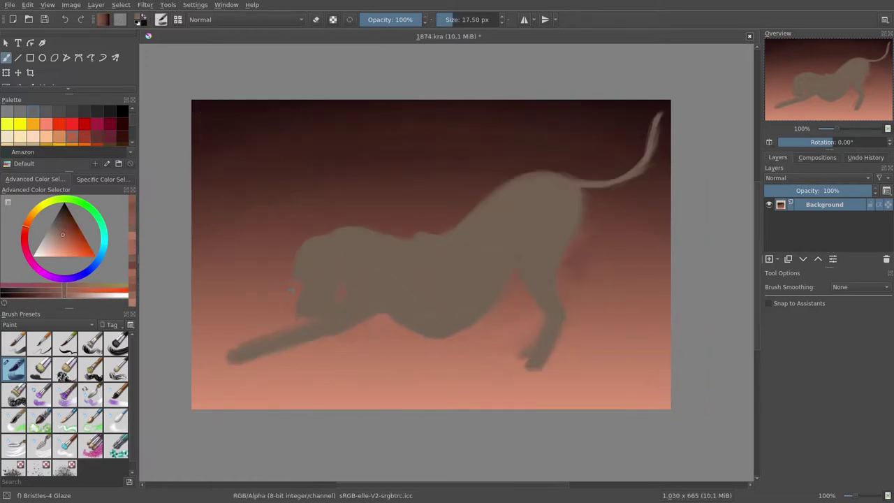
left_click(313, 240, "ctrl")
Paint light grey highlights along the dog's back, haunch and tail with a 32 px brush
left_click(131, 224)
key("bracketleft")
key("bracketleft")
key("bracketleft")
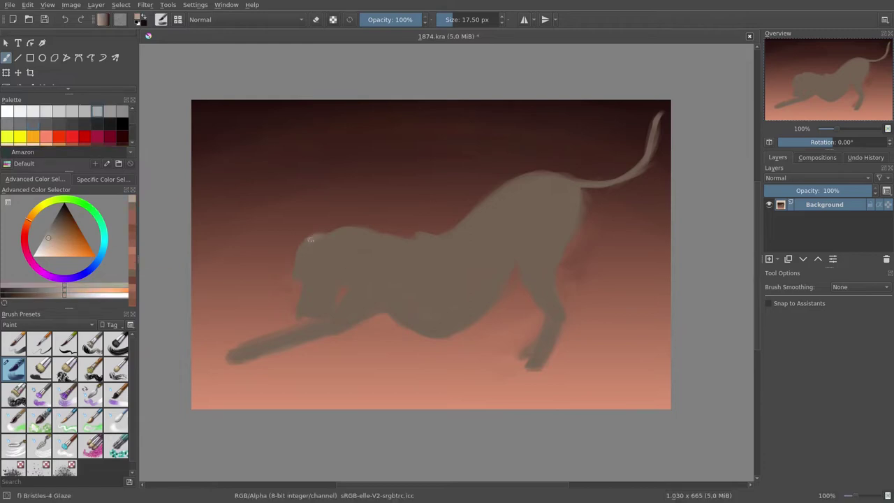
key("bracketright")
key("bracketright")
key("bracketright")
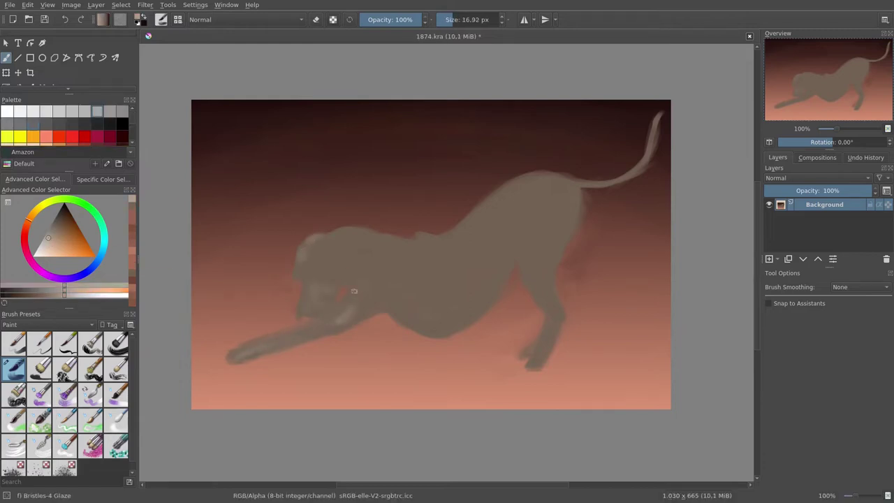
left_click_drag(412, 243, 468, 234)
key("bracketright")
key("bracketright")
key("bracketright")
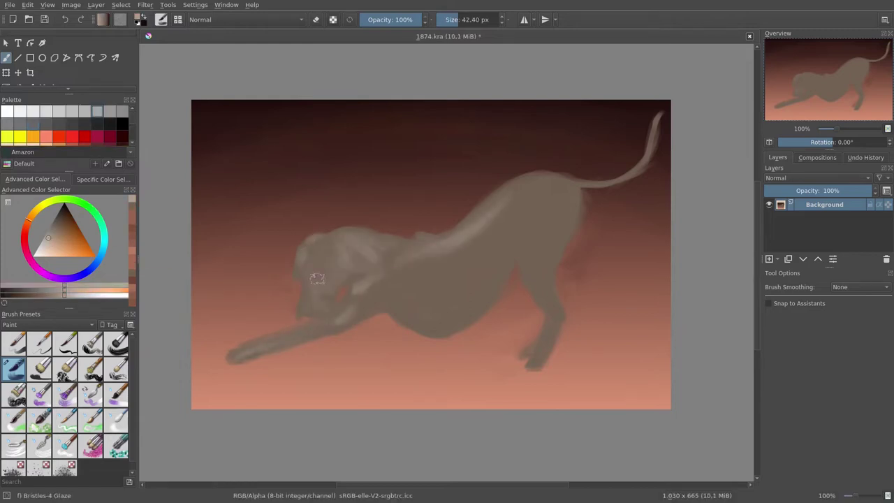
mouse_move(524, 209)
left_mouse_down()
mouse_move(573, 183)
mouse_move(569, 231)
mouse_move(522, 257)
left_mouse_up()
key("bracketleft")
key("bracketleft")
key("bracketleft")
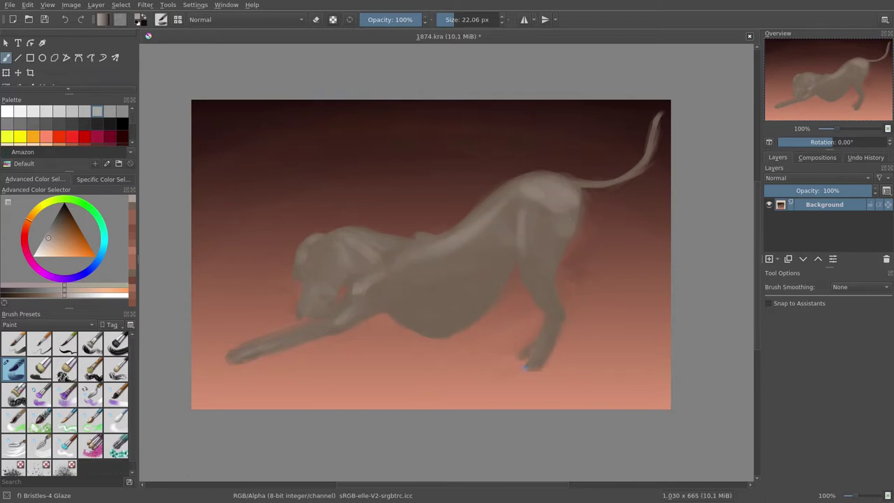
mouse_move(548, 203)
left_mouse_down()
mouse_move(573, 209)
mouse_move(657, 115)
left_mouse_up()
With a fine brush in dark grey, draw a dark line defining the dog's head
key("bracketleft")
key("bracketleft")
key("bracketleft")
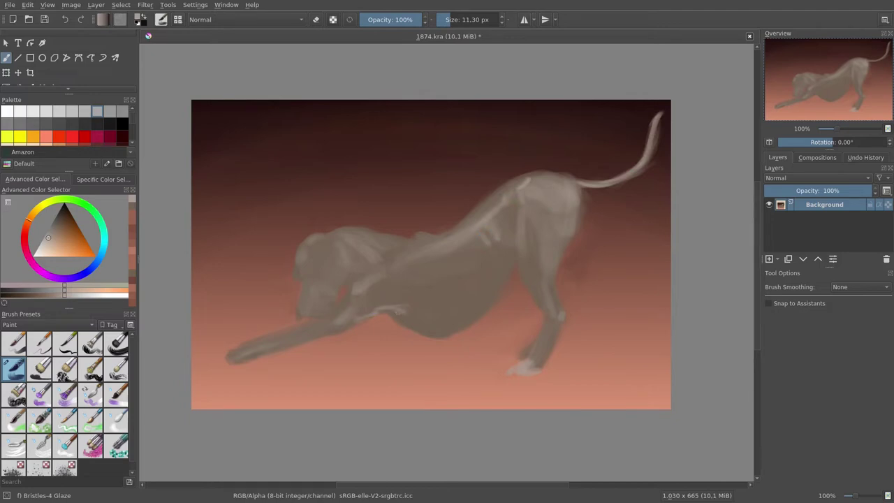
left_click(397, 314, "ctrl")
key("bracketleft")
key("bracketleft")
key("bracketleft")
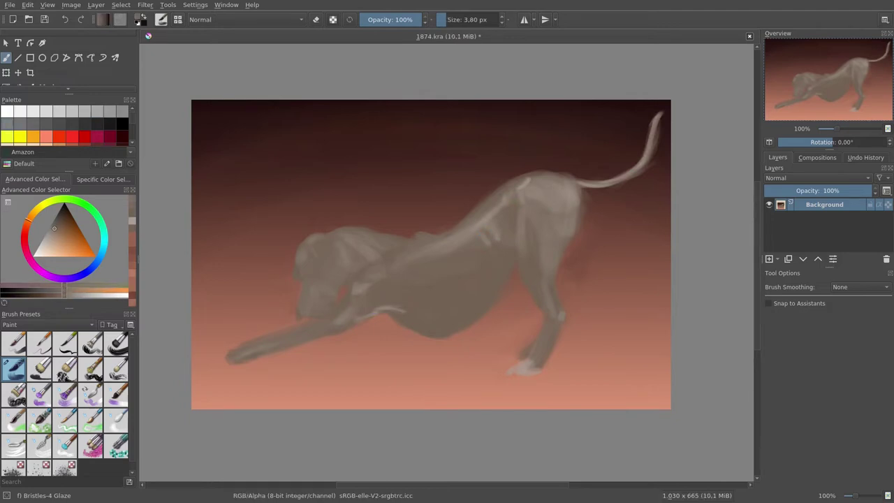
left_click(60, 123)
left_click_drag(319, 264, 348, 286)
key("bracketright")
key("bracketright")
key("bracketright")
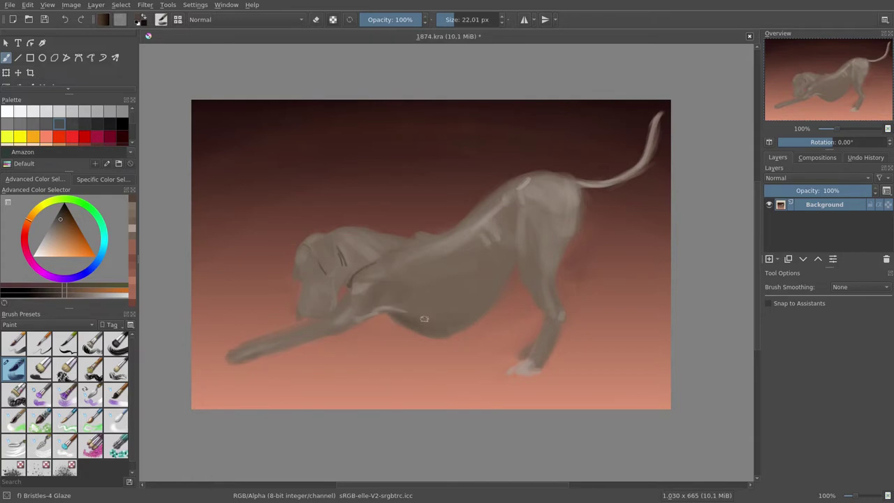
Darken the front leg and paw, and shade along the shoulder and back
left_click_drag(527, 267, 532, 304)
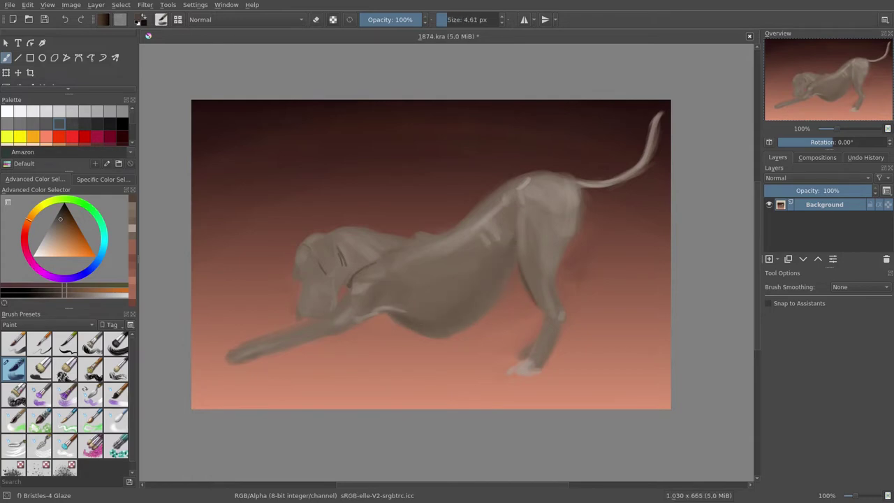
mouse_move(506, 372)
left_mouse_down()
mouse_move(553, 338)
mouse_move(539, 363)
left_mouse_up()
key("bracketright")
left_click_drag(555, 215, 542, 273)
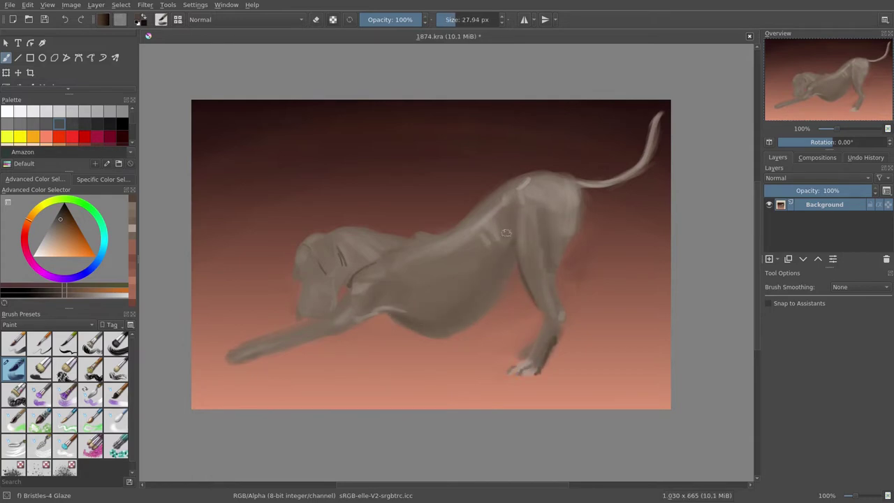
left_click_drag(510, 217, 482, 261)
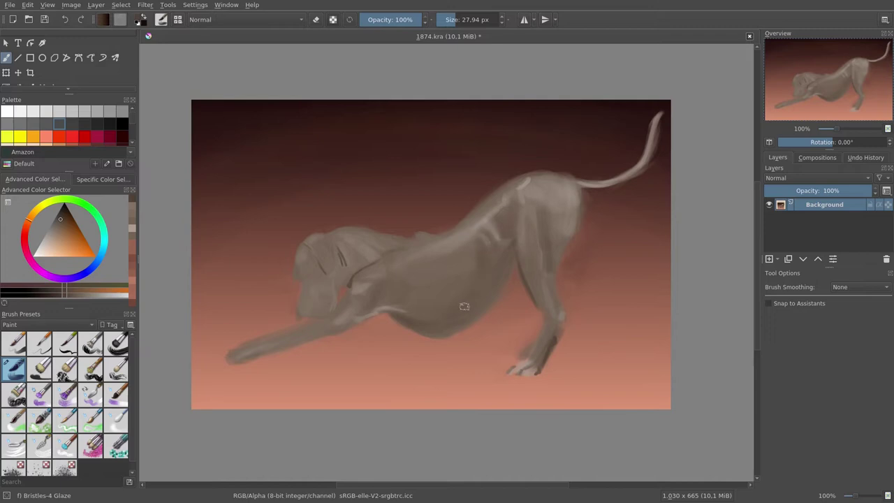
key("bracketleft")
key("bracketleft")
key("bracketleft")
Pick a light pinkish-brown and add a small stroke at the paw tip
left_click(262, 359, "ctrl")
left_click(262, 358, "ctrl")
key("bracketleft")
key("bracketleft")
key("bracketleft")
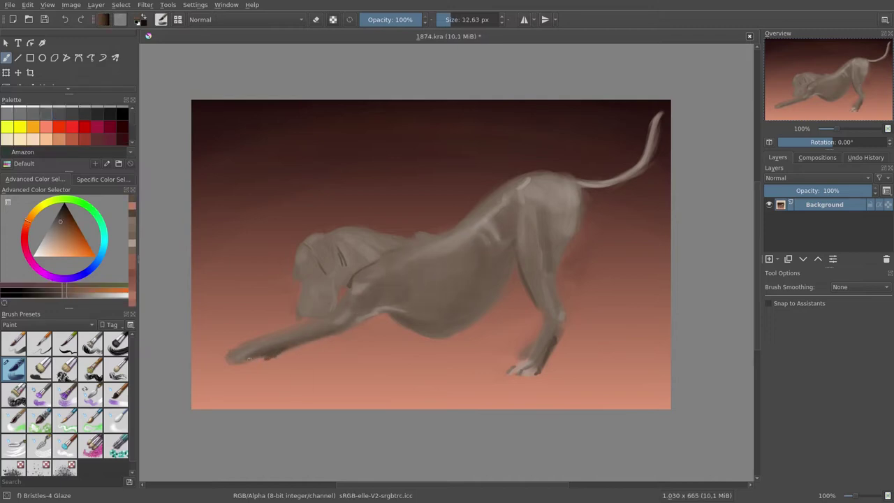
left_click_drag(230, 353, 220, 360)
left_click(283, 342, "ctrl")
Dab light beige paint onto the dog's head with a smaller brush
key("bracketleft")
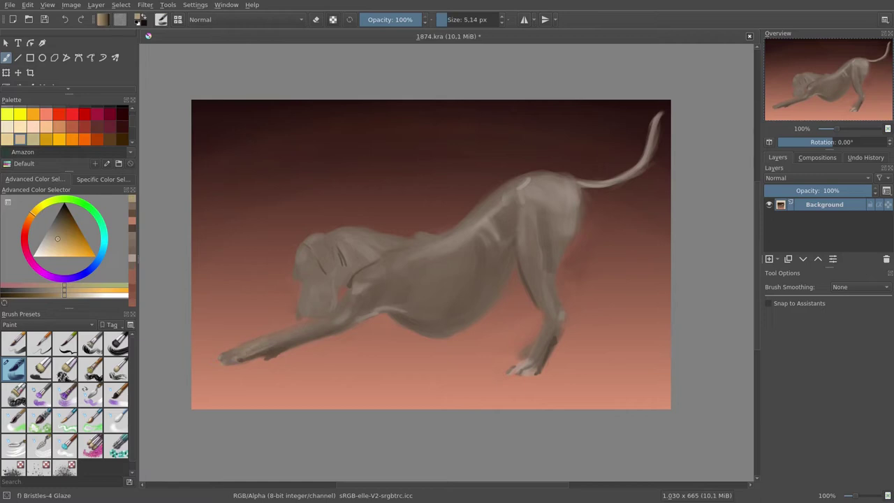
key("bracketleft")
key("bracketleft")
left_click_drag(313, 296, 329, 307)
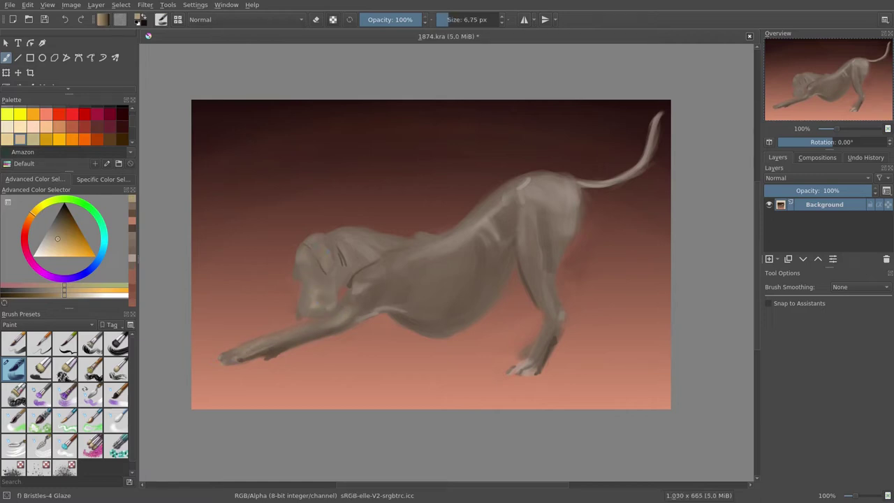
left_click_drag(316, 247, 325, 254)
Paint light beige strokes along the back and down the hind leg
key("bracketright")
key("bracketright")
key("bracketright")
left_click_drag(429, 238, 531, 217)
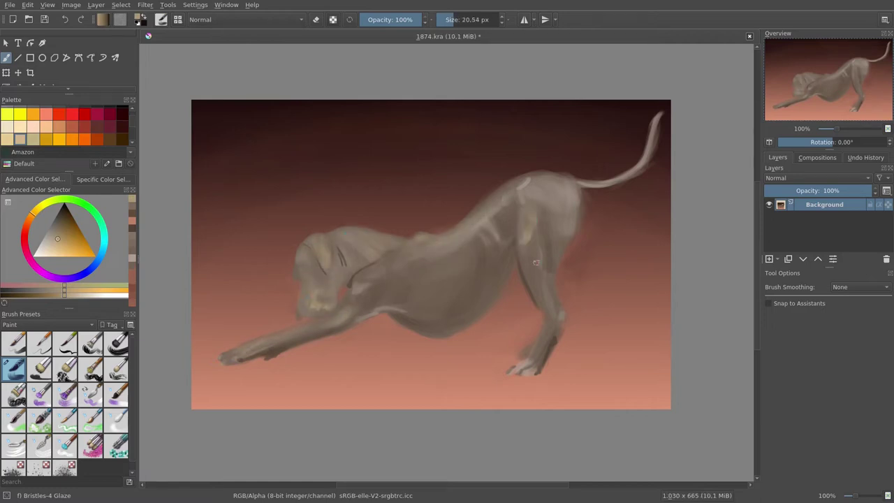
left_click_drag(537, 266, 551, 321)
left_click_drag(556, 258, 549, 301)
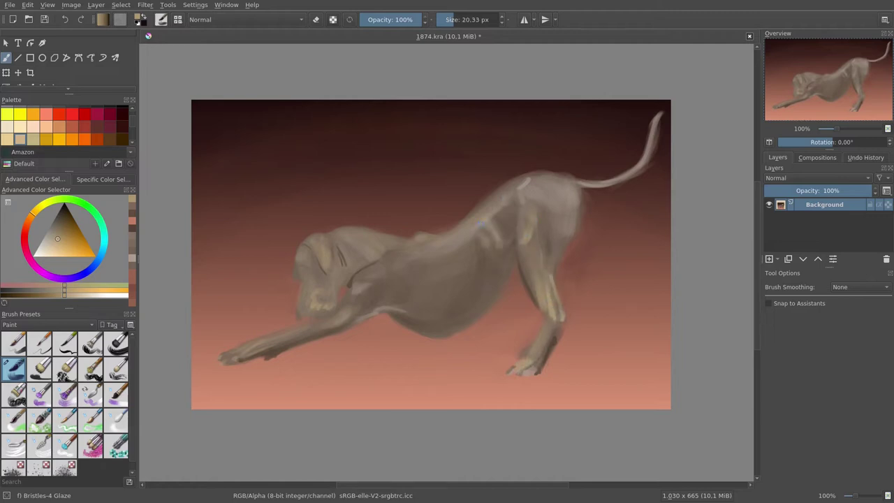
key("bracketleft")
key("bracketleft")
key("bracketleft")
Sample reddish browns and a light tan, then pick dark brown with a fine brush
left_click(663, 192, "ctrl")
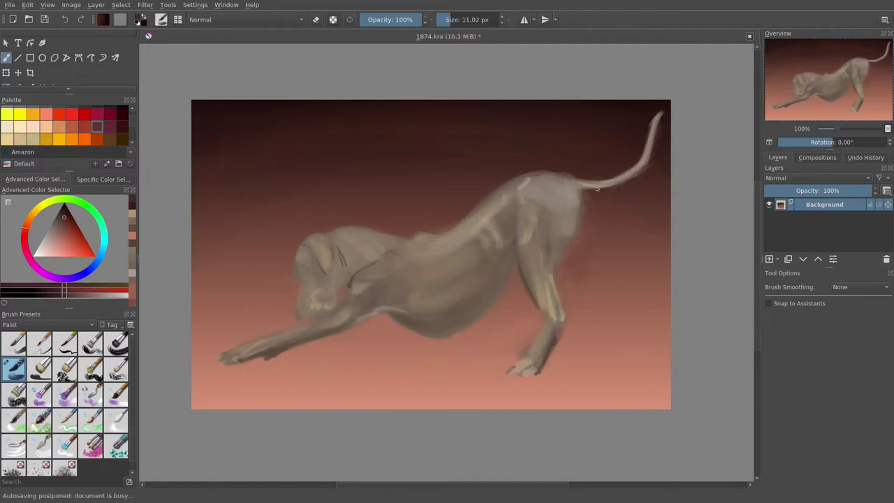
left_click(659, 174, "ctrl")
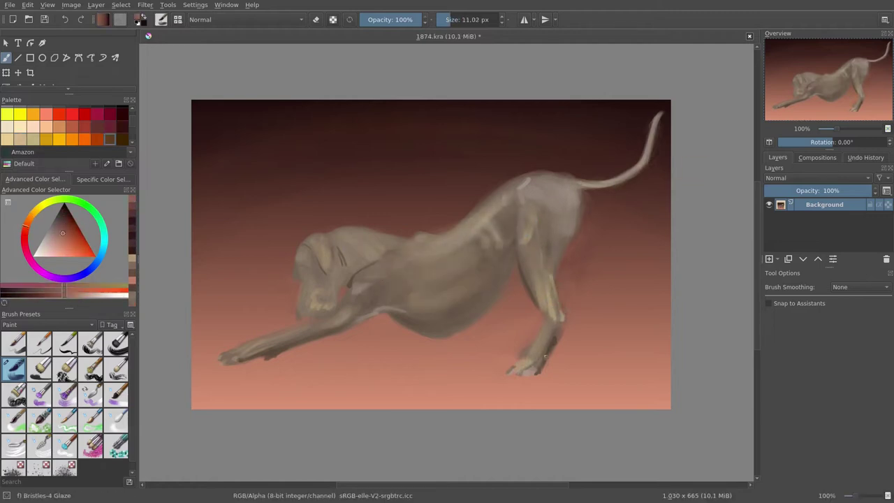
left_click(545, 356, "ctrl")
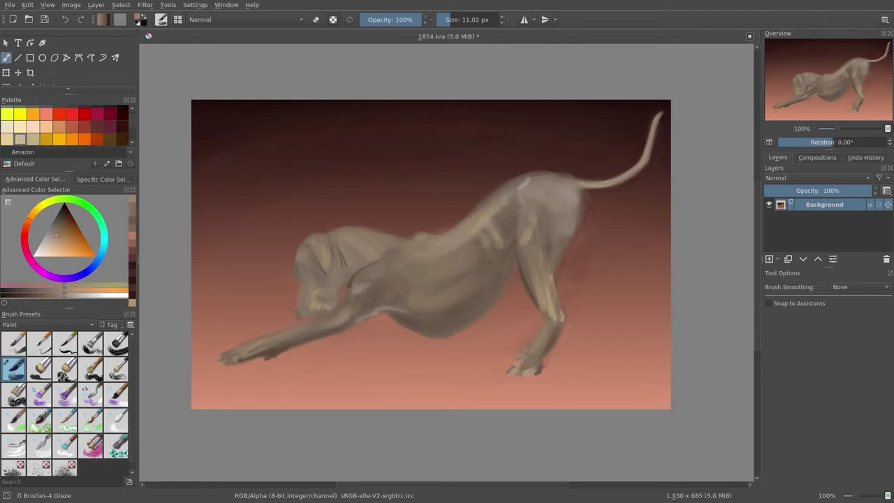
key("bracketright")
key("bracketright")
key("bracketright")
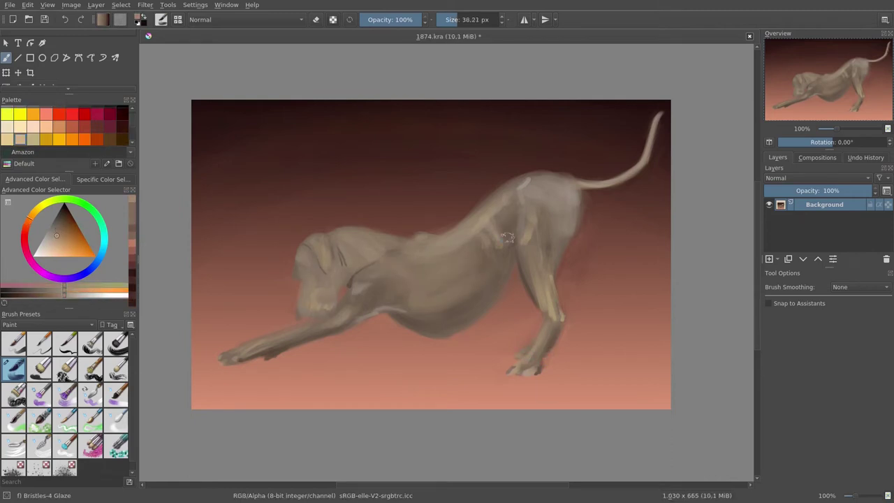
left_click(302, 315, "ctrl")
key("bracketleft")
key("bracketleft")
key("bracketleft")
key("bracketleft")
key("bracketleft")
key("bracketleft")
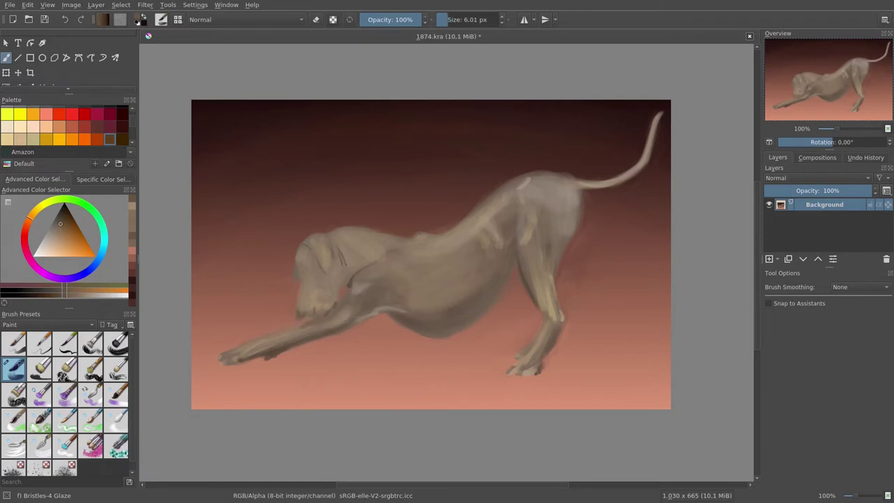
Zoom in on the head, pick light beige and paint a short highlight on the ear
scroll(279, 255, "up", 2)
key("bracketleft")
key("bracketleft")
left_click(131, 217)
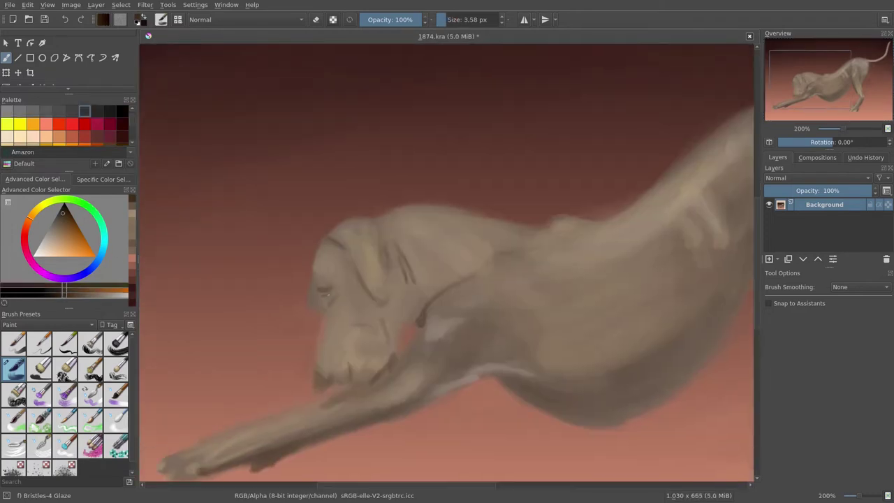
left_click(131, 217)
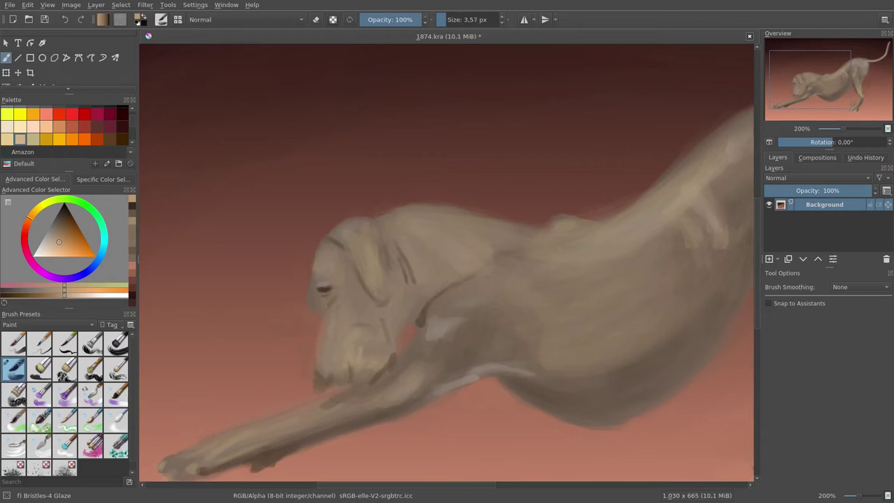
left_click_drag(403, 262, 406, 278)
key("bracketright")
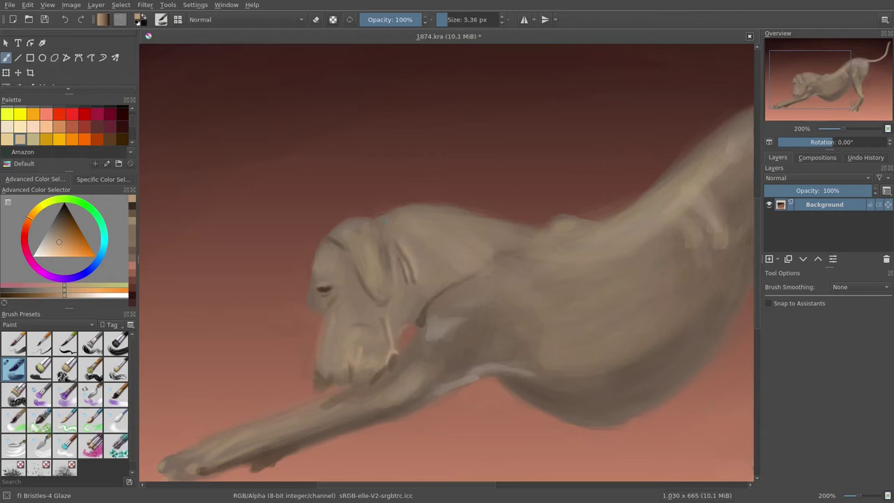
key("bracketright")
Brighten the top of the head and ear, then add a light stroke along the foreleg
mouse_move(375, 223)
left_mouse_down()
mouse_move(338, 230)
mouse_move(384, 269)
left_mouse_up()
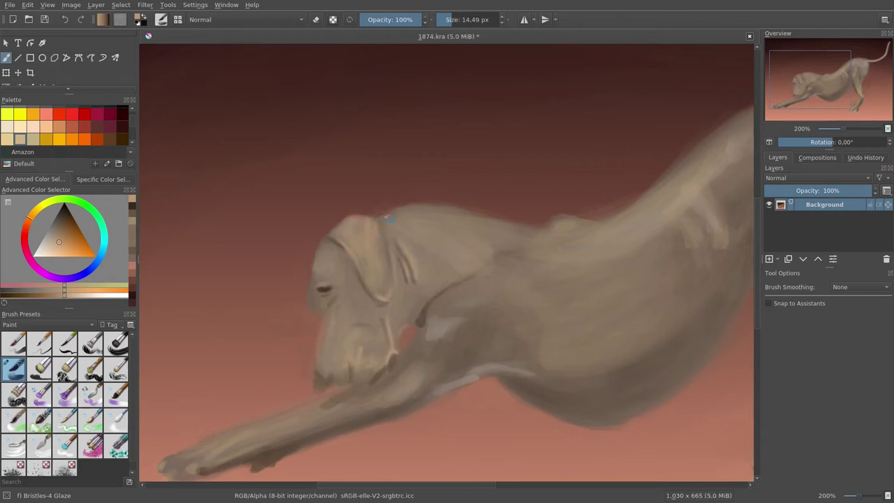
key("bracketright")
mouse_move(408, 237)
left_mouse_down()
mouse_move(457, 272)
mouse_move(505, 244)
left_mouse_up()
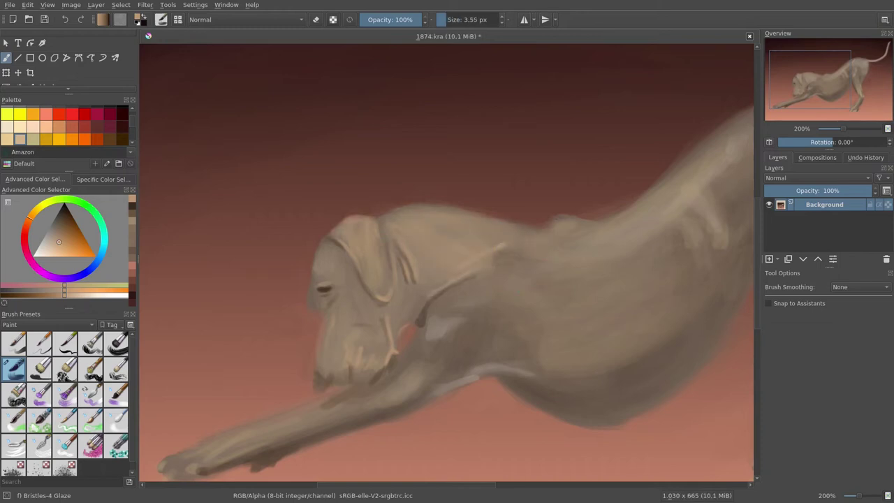
key("bracketleft")
left_click_drag(447, 279, 550, 192)
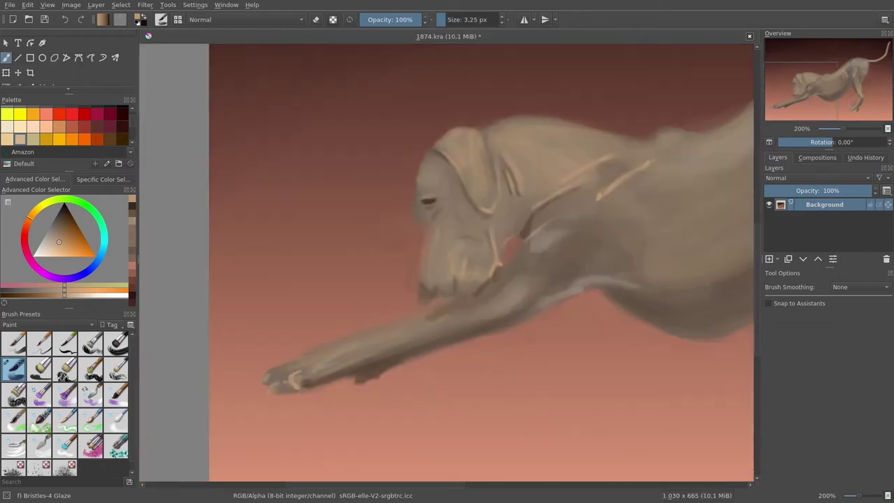
key("bracketleft")
key("bracketleft")
key("bracketleft")
left_click_drag(416, 315, 358, 333)
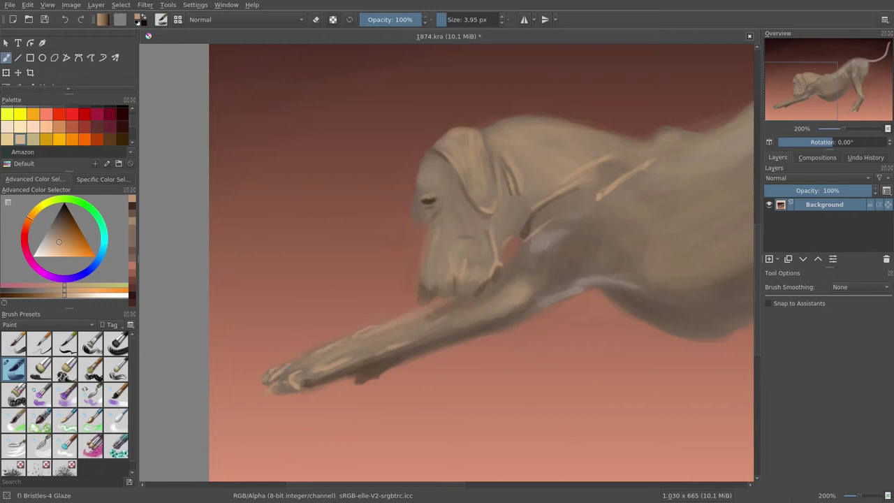
Zoom back to 100% and widen the light highlight across the shoulder
left_click_drag(412, 313, 358, 302)
key("1")
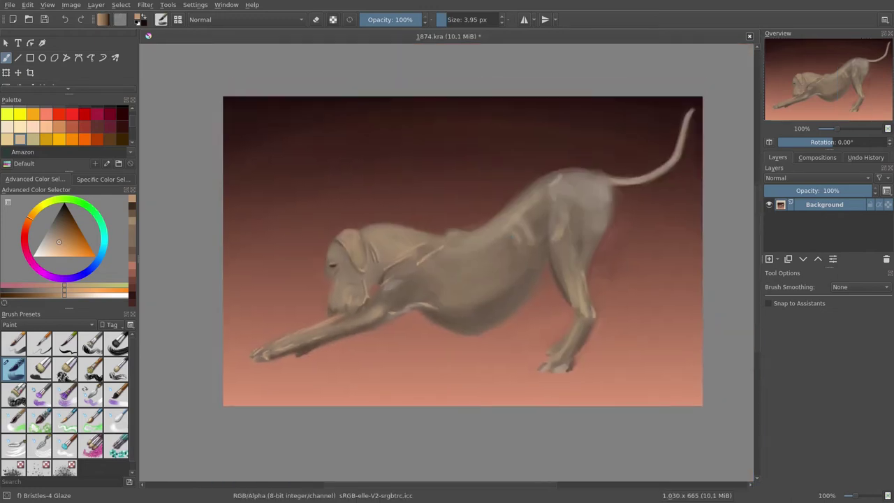
key("bracketright")
key("bracketright")
left_click_drag(607, 204, 502, 228)
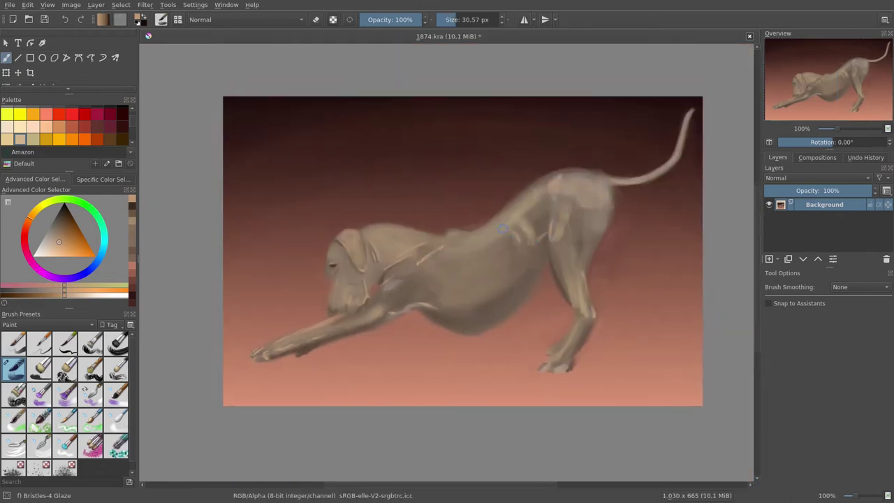
Shade under the belly and along the back and shoulder in dark brown with a large brush
left_click(393, 293, "ctrl")
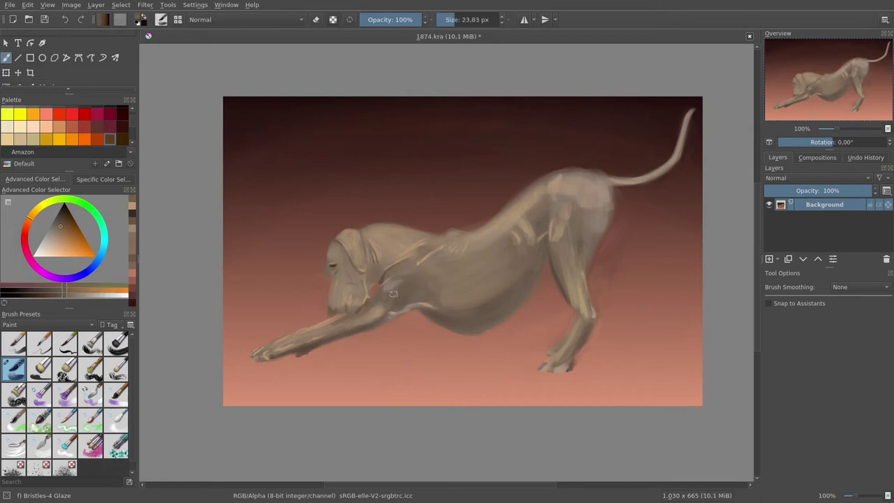
left_click_drag(422, 308, 478, 328)
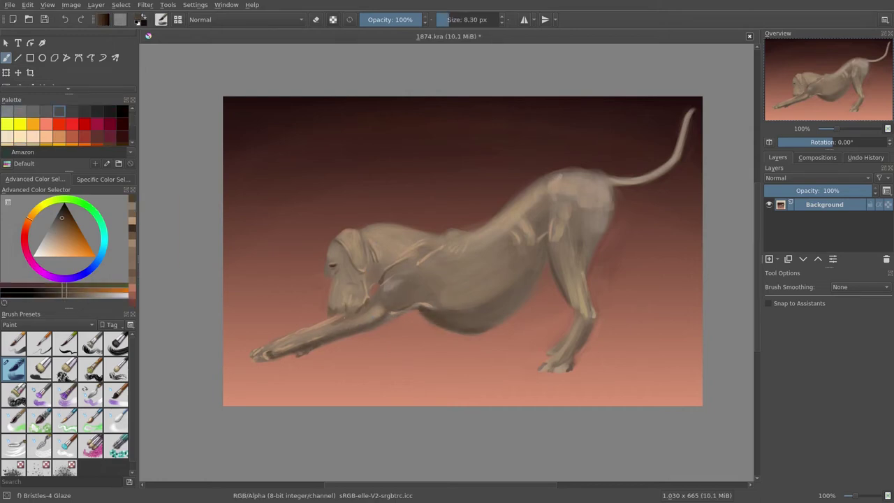
left_click_drag(377, 308, 572, 231)
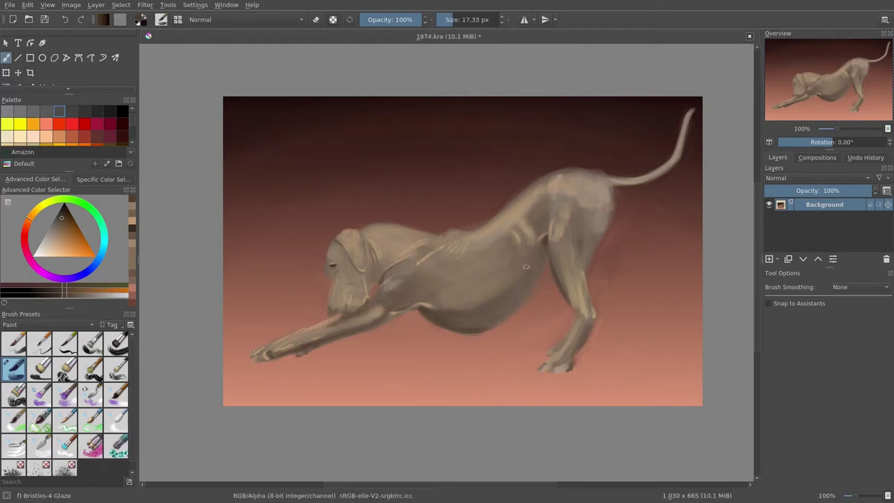
left_click(450, 276, "ctrl")
left_click_drag(489, 238, 346, 255)
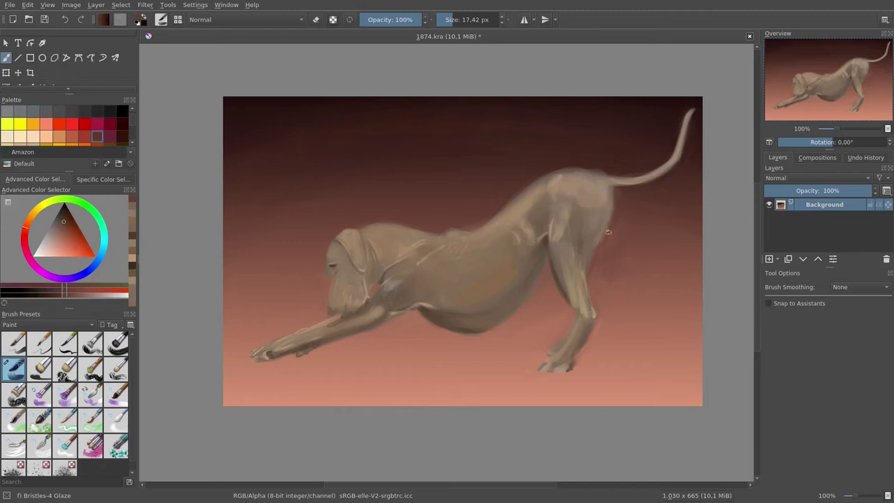
key("plus")
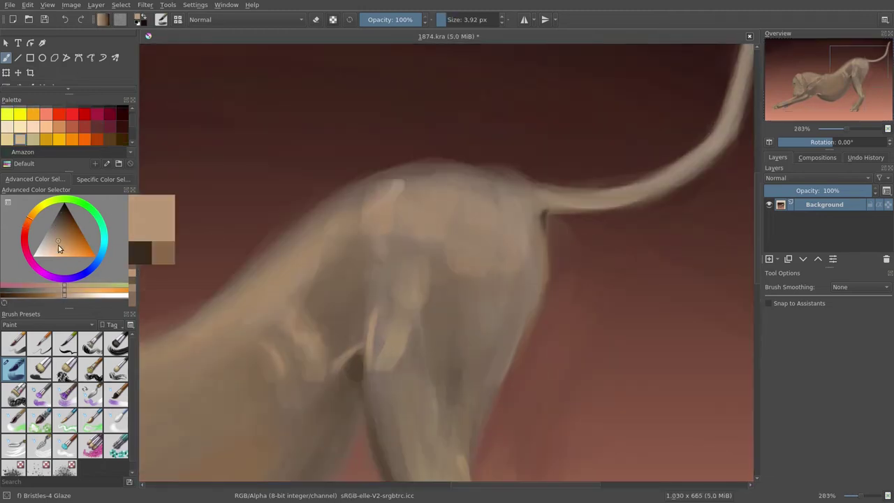
Sample and try several palette colours for the mouth and chest details
left_click(493, 237, "ctrl")
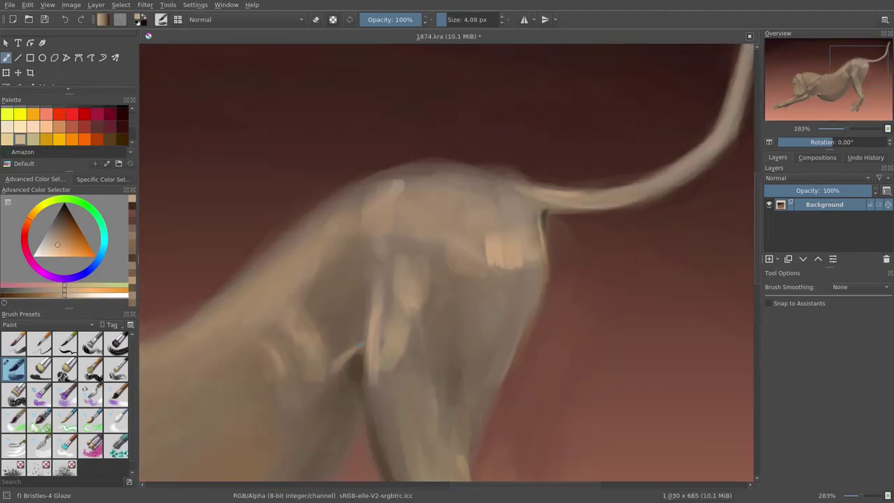
left_click(328, 380, "ctrl")
key("1")
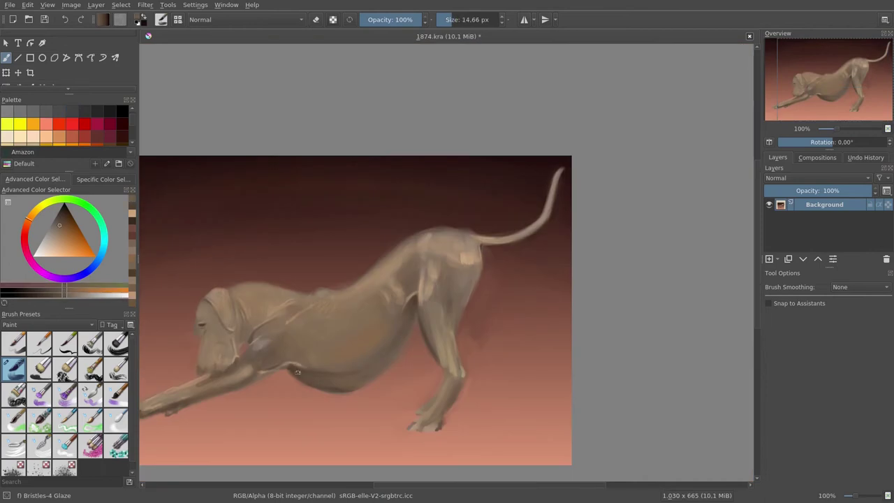
left_click(307, 377, "ctrl")
left_click(268, 331, "ctrl")
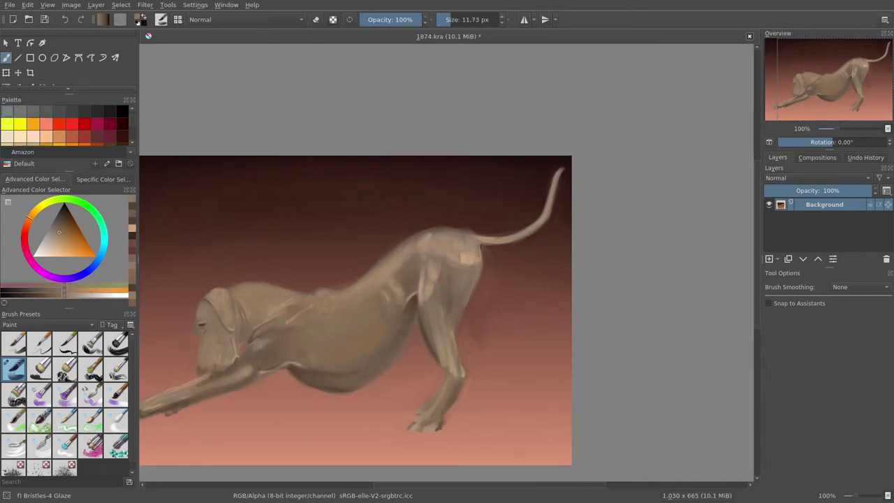
scroll(180, 342, "up", 2)
left_click(302, 300, "ctrl")
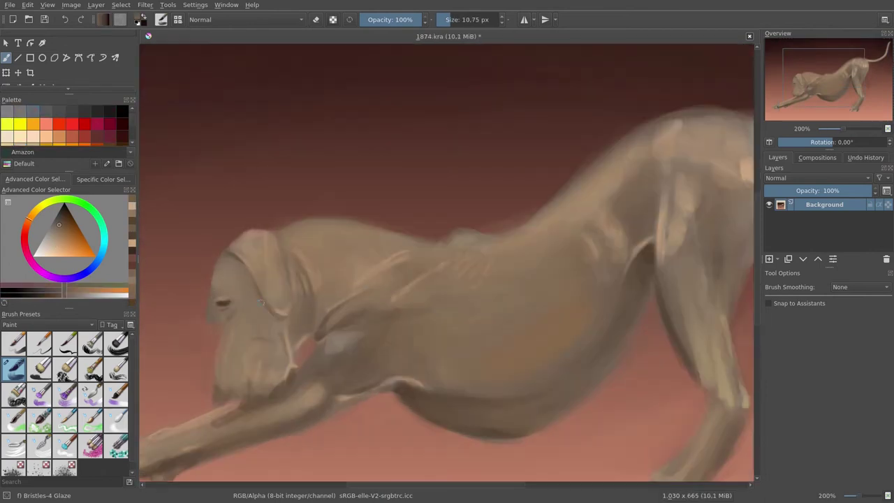
left_click(271, 298, "ctrl")
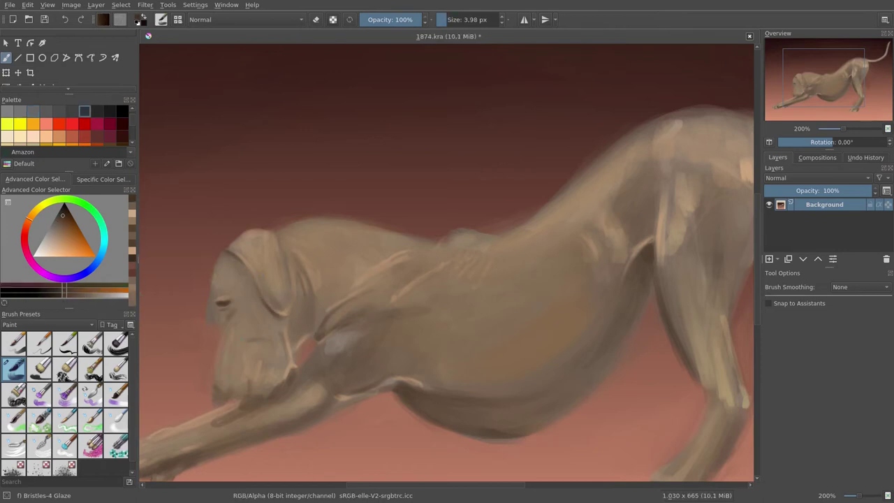
With a brush of a few pixels, paint small light strokes near the dog's mouth
key("bracketleft")
key("bracketleft")
key("bracketleft")
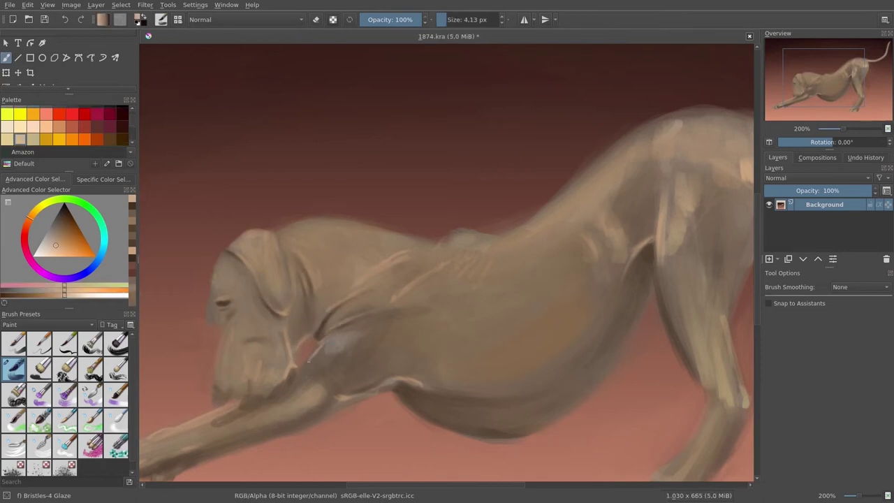
key("bracketleft")
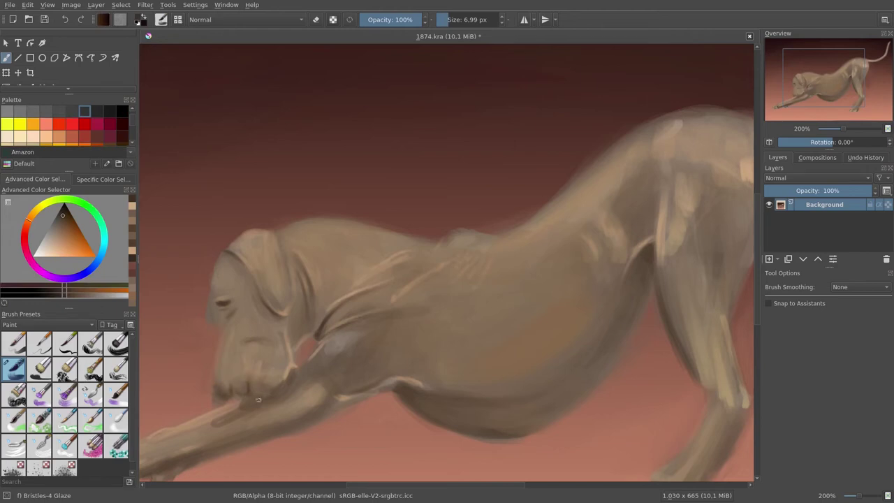
key("bracketleft")
key("bracketleft")
left_click_drag(285, 375, 273, 393)
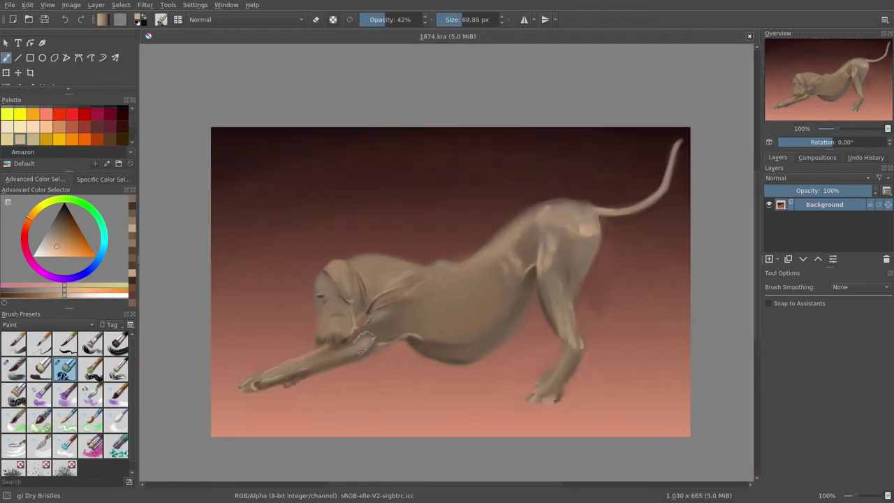
Return to the Bristles-4 Glaze brush and paint light tan from the hip along the back toward the head
key("bracketleft")
key("bracketleft")
left_click_drag(363, 342, 336, 272)
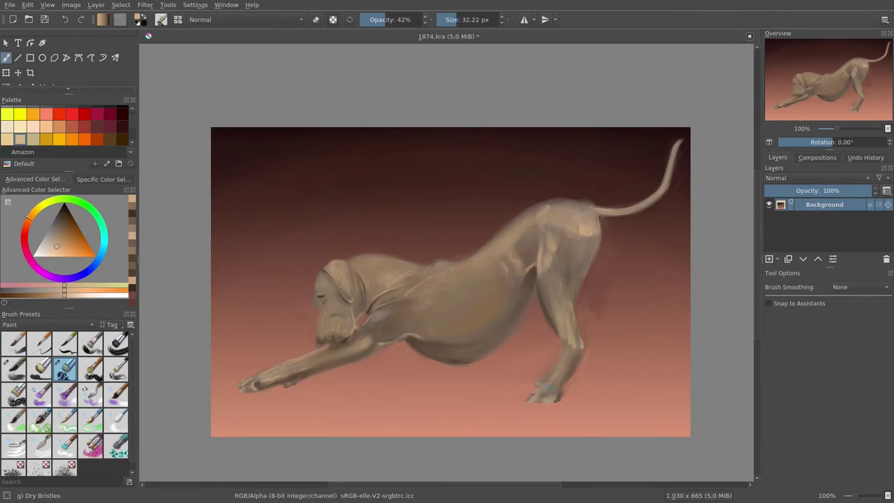
left_click(519, 280, "ctrl")
key("slash")
key("d")
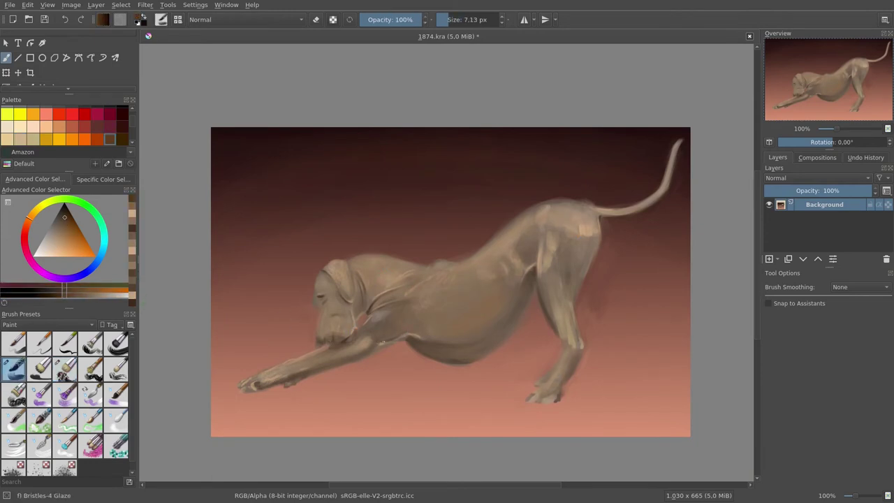
key("bracketleft")
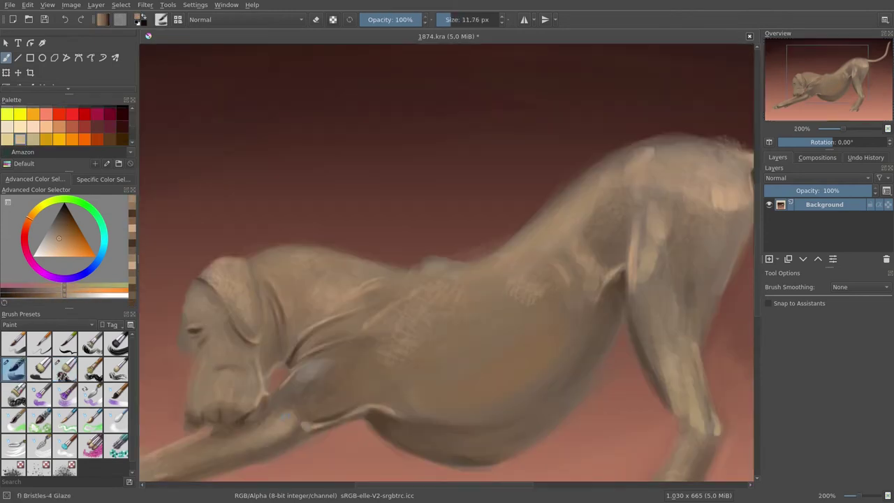
key("bracketright")
key("bracketright")
key("bracketright")
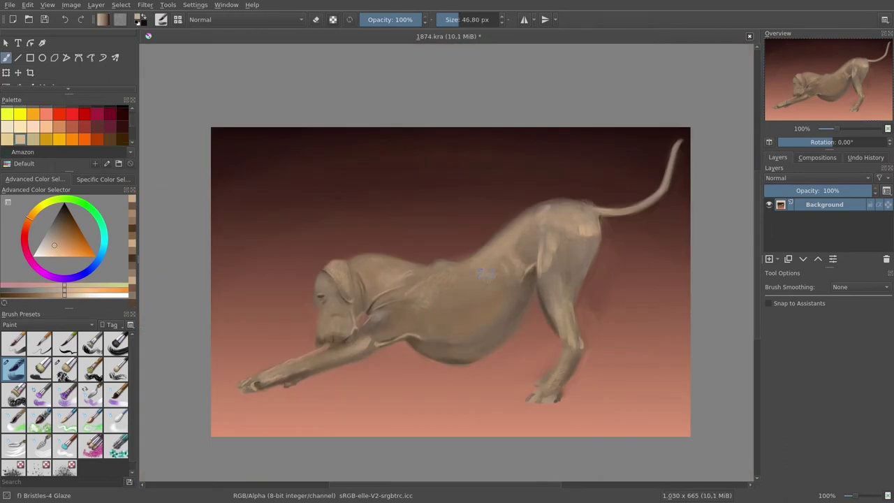
left_click(580, 222, "ctrl")
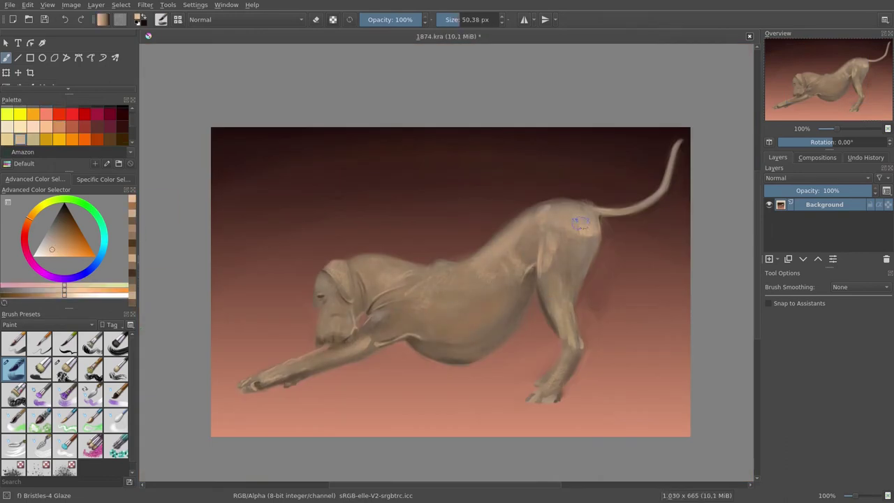
left_click_drag(440, 282, 320, 269)
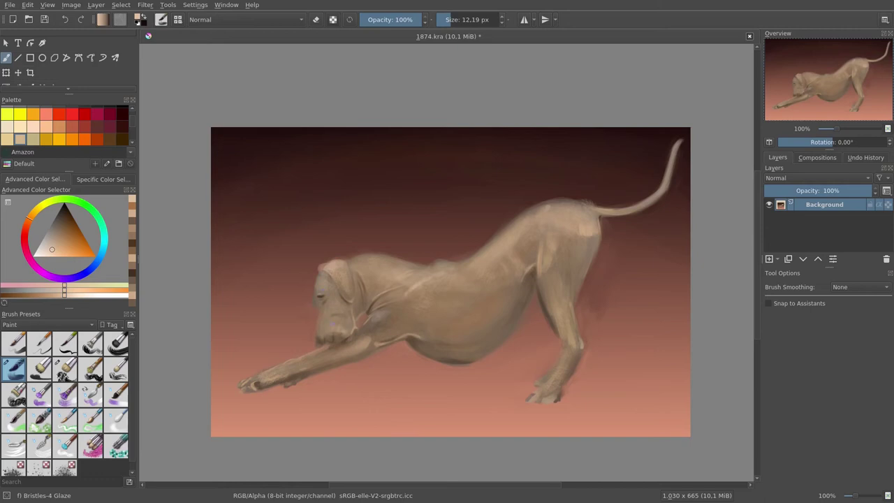
Pick dark maroon and soften the shadow beside the hind leg, adjusting brush size
left_click(575, 197, "ctrl")
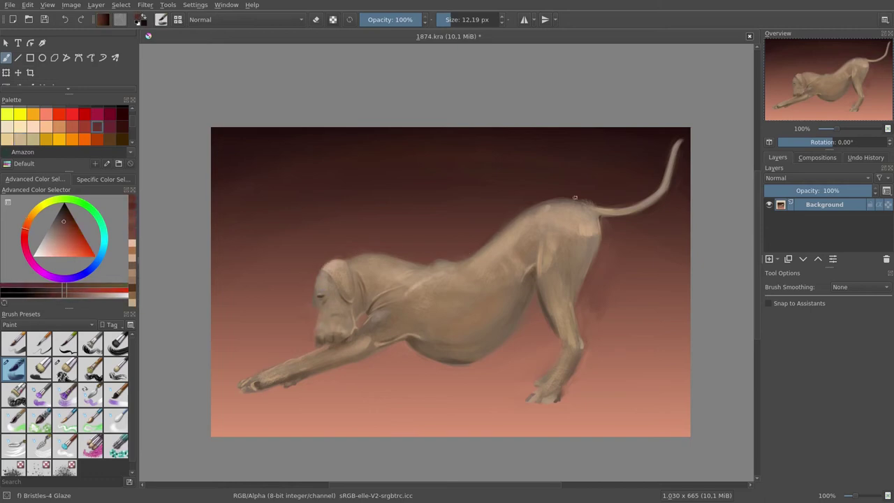
mouse_move(678, 200)
left_mouse_down()
mouse_move(605, 285)
mouse_move(649, 349)
left_mouse_up()
left_click(537, 312, "ctrl")
left_click(344, 338, "ctrl")
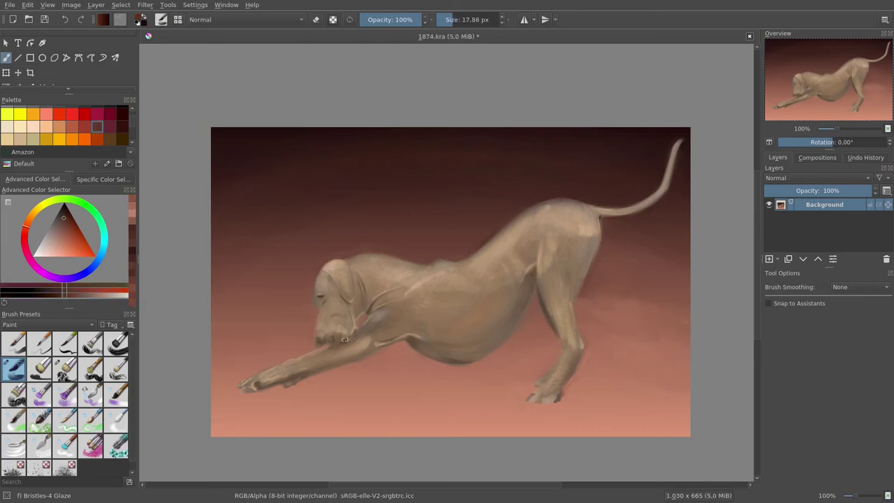
left_click_drag(344, 338, 328, 339)
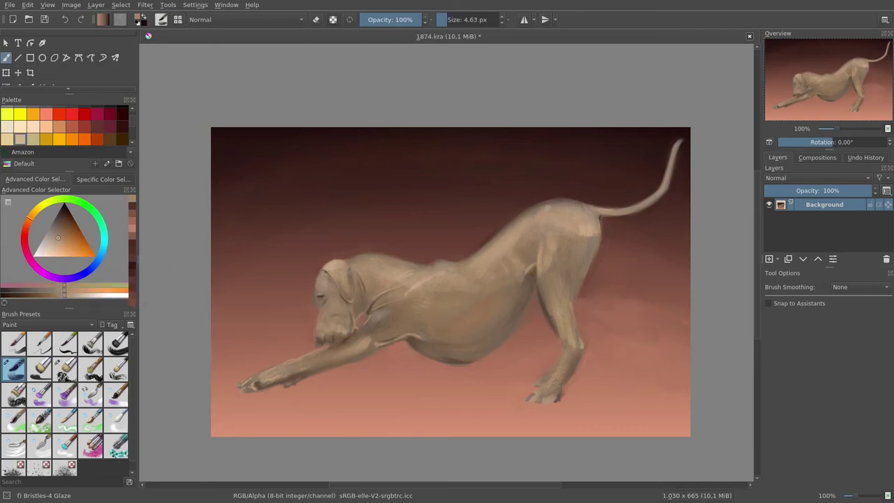
key("bracketleft")
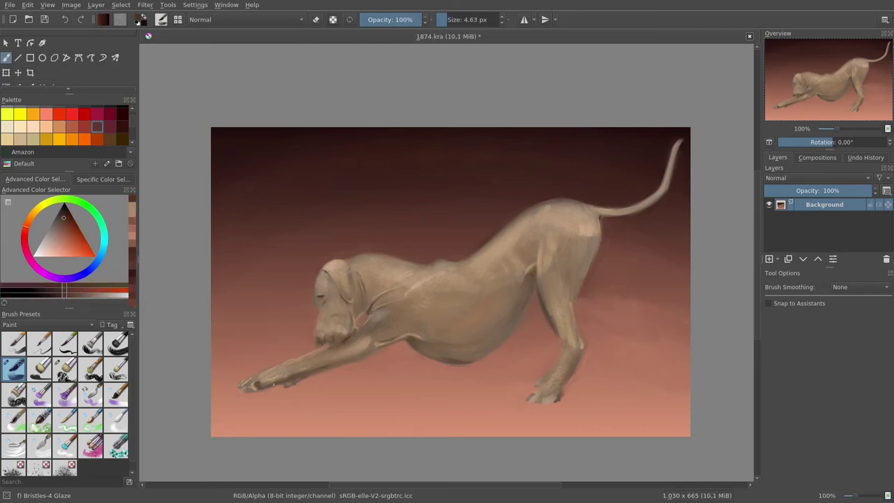
key("bracketright")
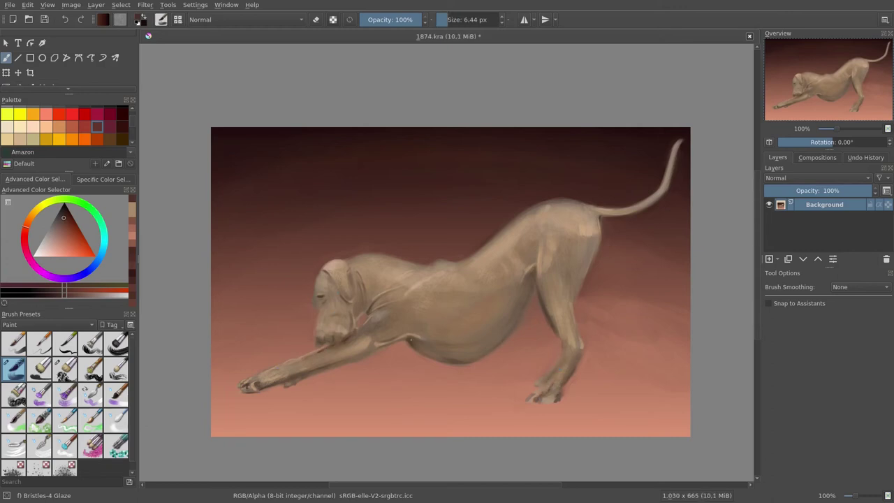
key("bracketleft")
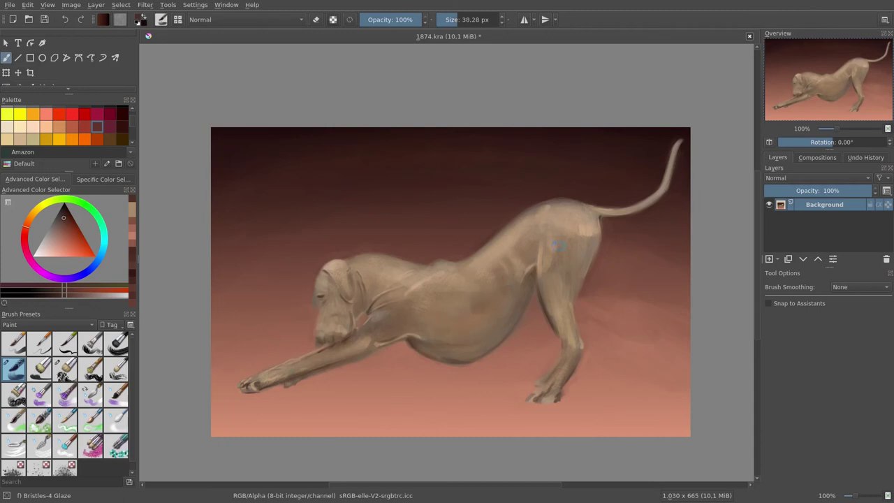
key("bracketleft")
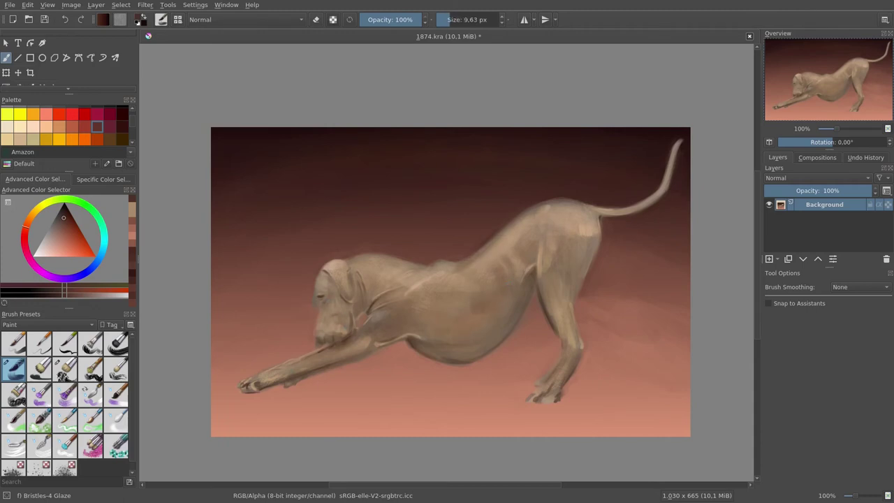
Zoom in on the head, pick the light tan, and paint fine chin strokes with a tiny brush
key("plus")
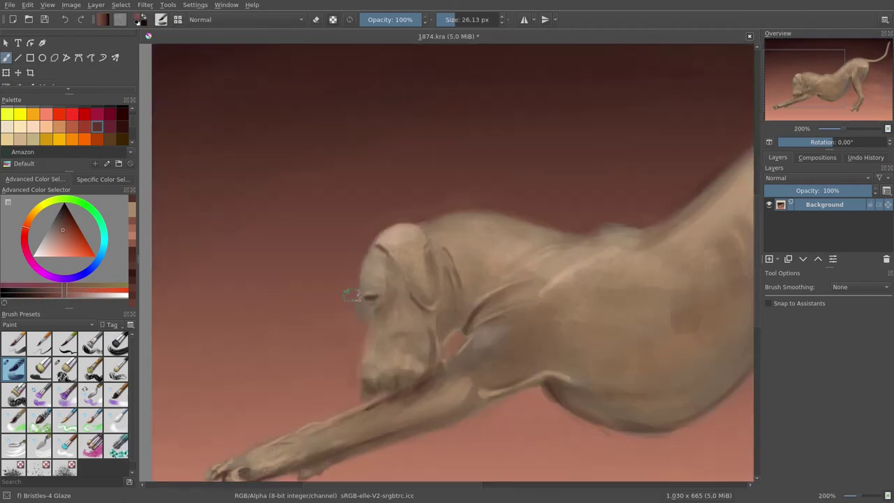
key("bracketleft")
key("bracketleft")
key("bracketleft")
left_click(357, 295, "ctrl")
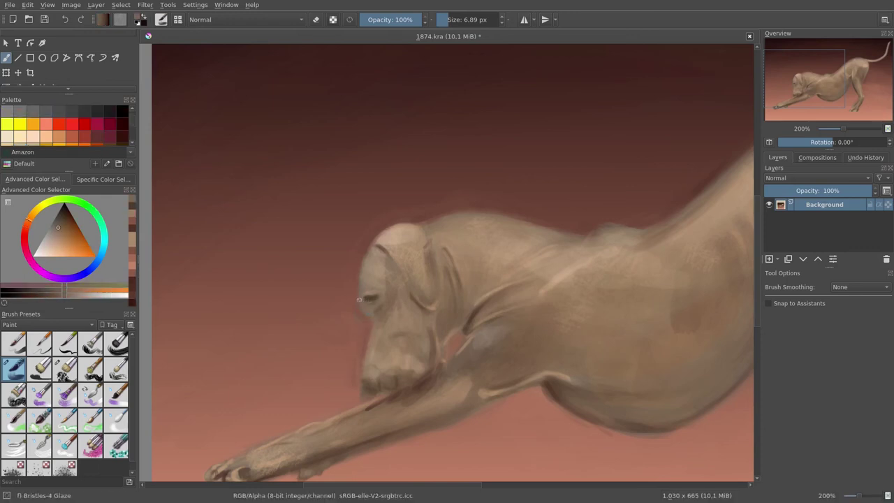
key("bracketleft")
key("bracketleft")
key("bracketright")
key("bracketright")
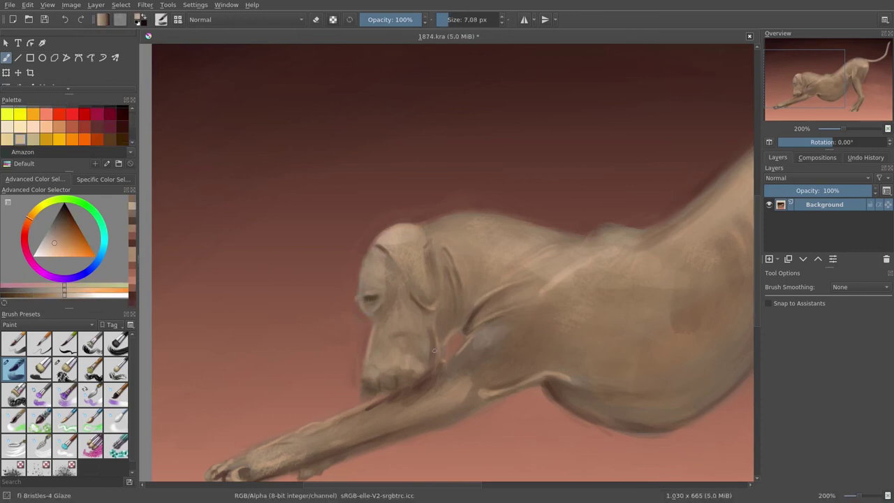
key("bracketleft")
key("bracketleft")
key("bracketleft")
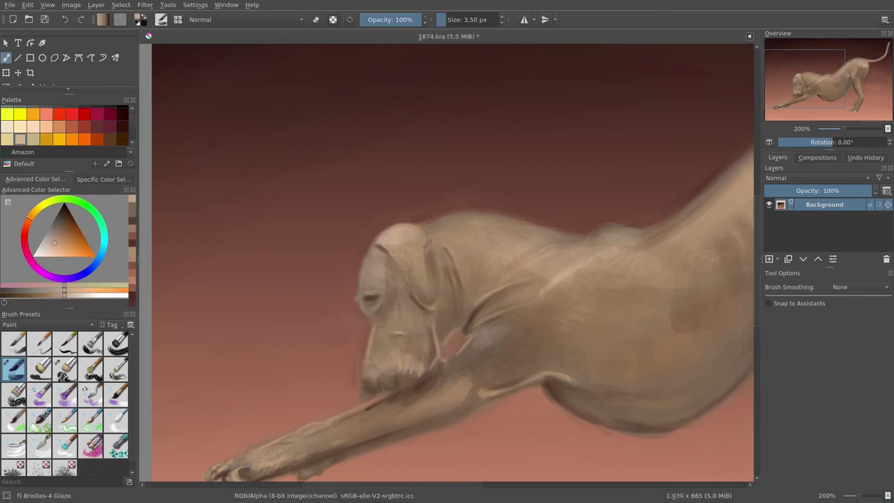
left_click_drag(376, 338, 378, 338)
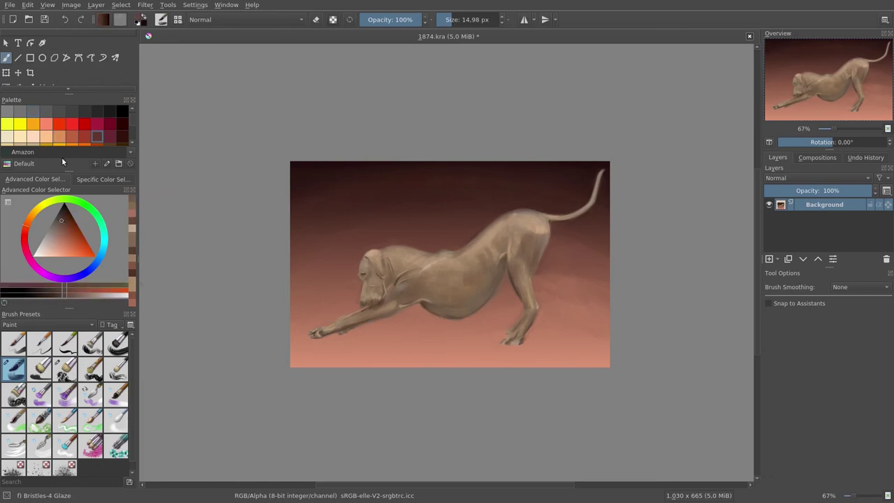
Paint two dark cast-shadow strokes beneath the dog's paws, then level the canvas rotation
left_click_drag(370, 155, 371, 250)
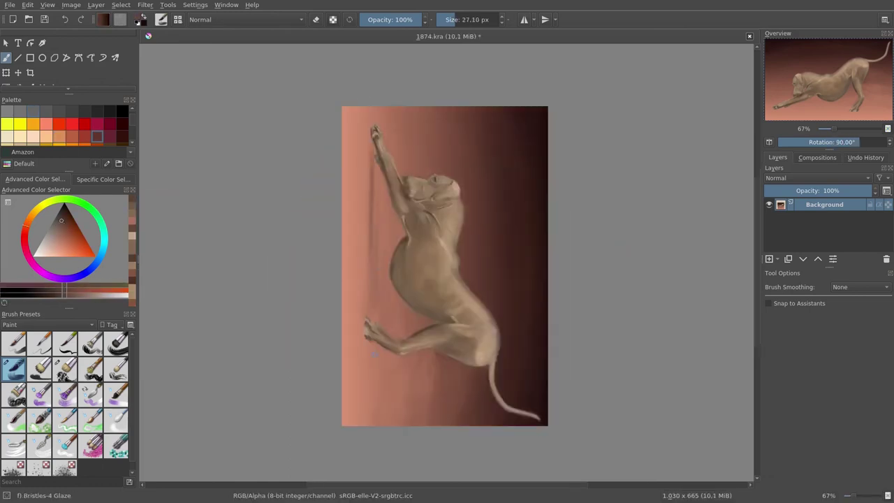
left_click_drag(377, 312, 366, 356)
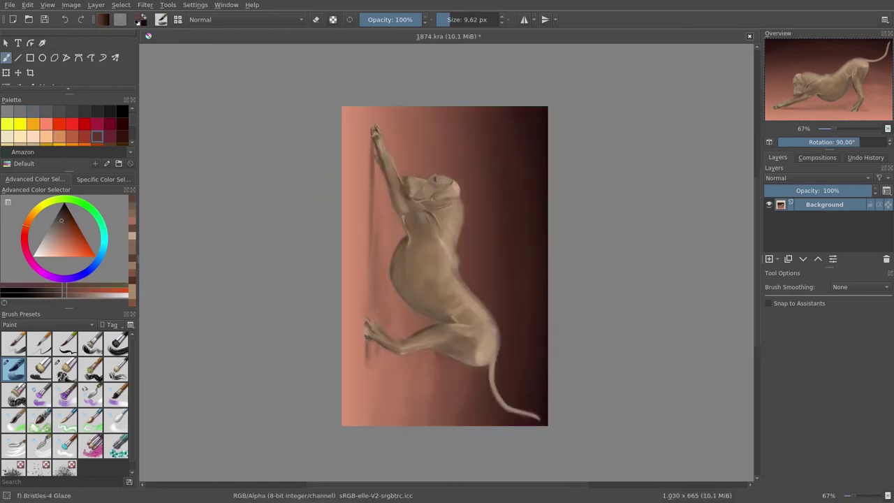
key("5")
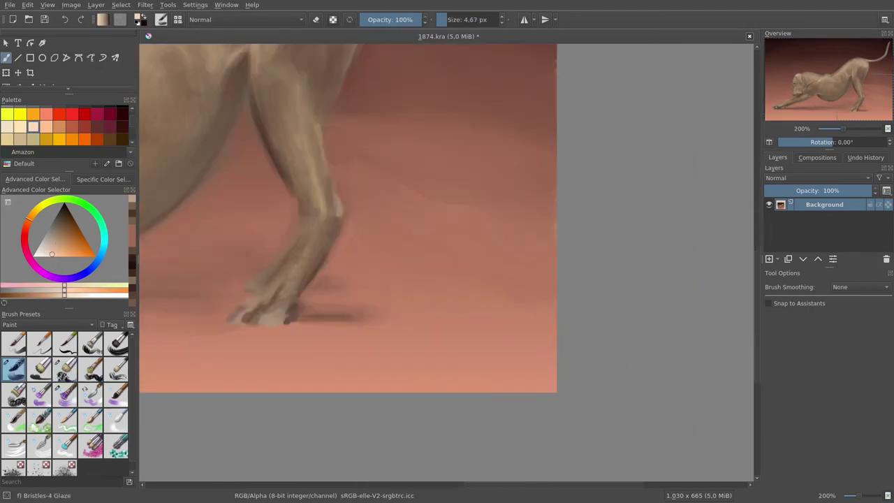
Switch to Canvas Only mode to view the finished painting without the interface
key("Tab")
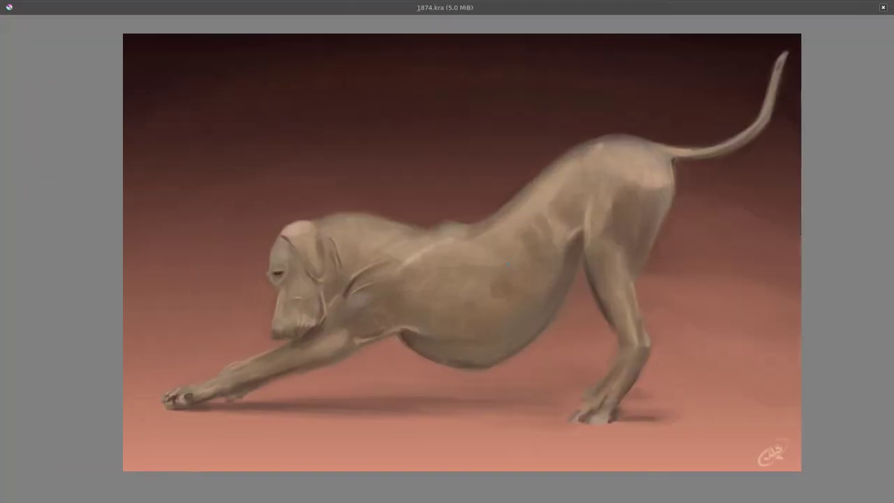